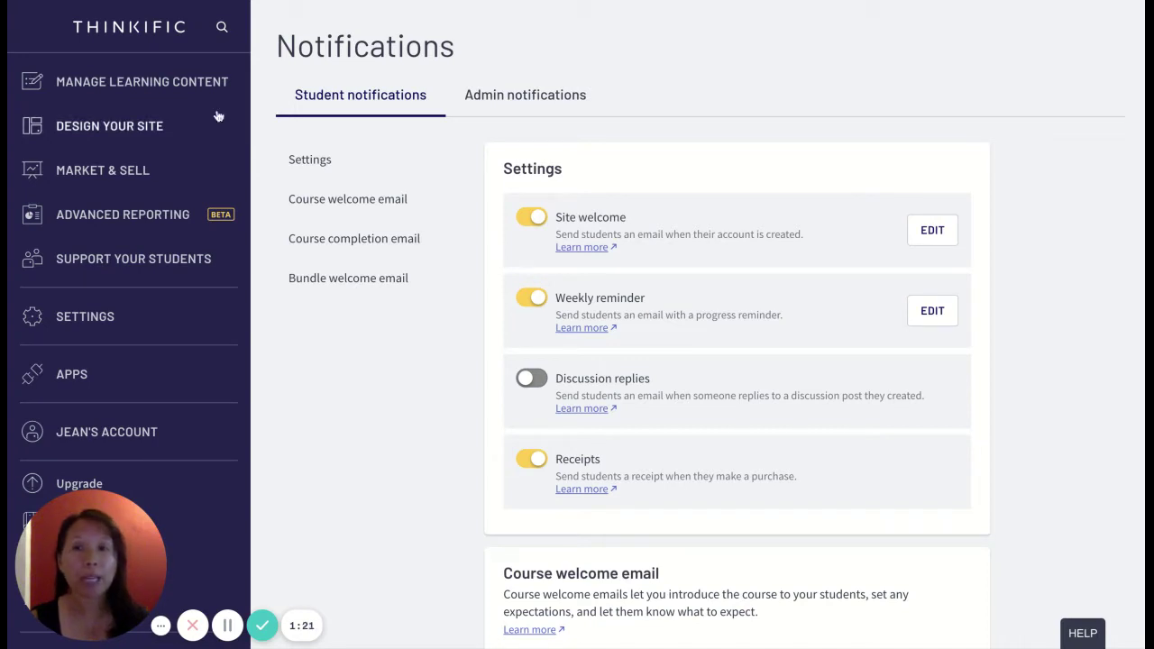
- Scroll down the Student notifications page to see the student support settings
scroll(217, 165, down, 1)
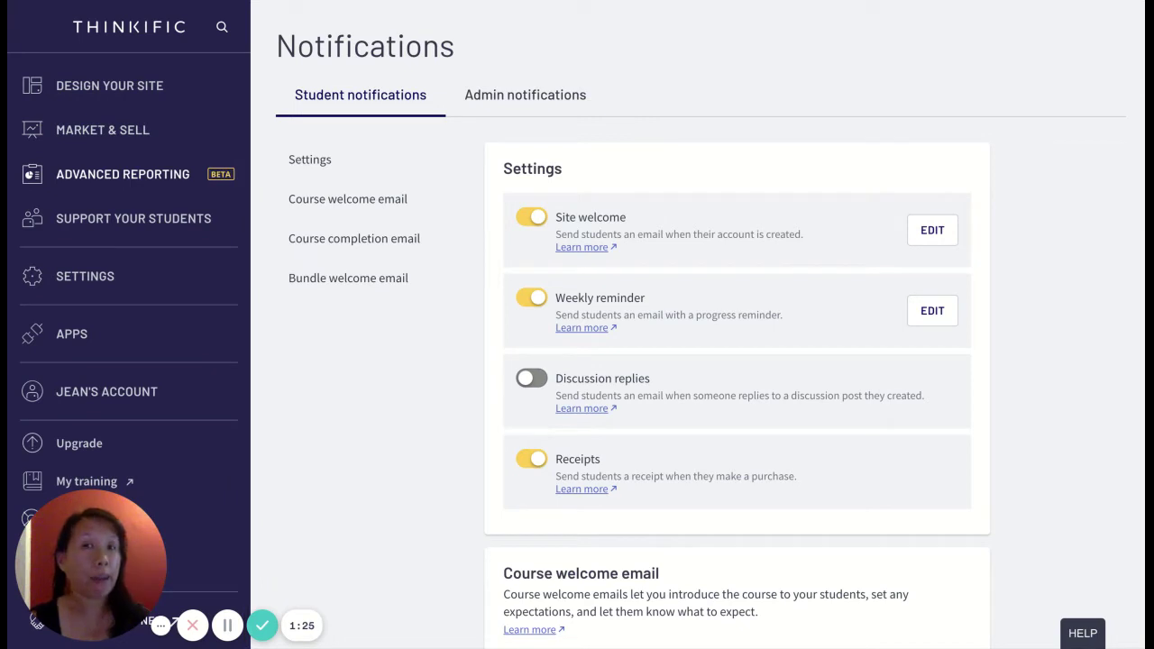
click(107, 229)
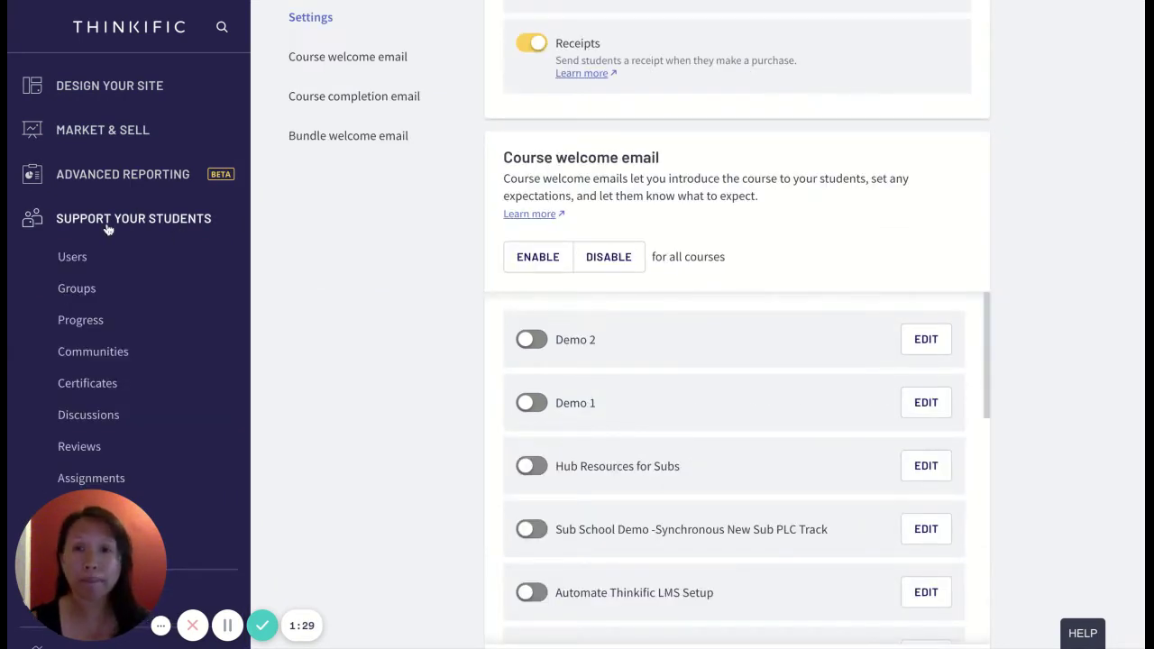
scroll(490, 253, up, 5)
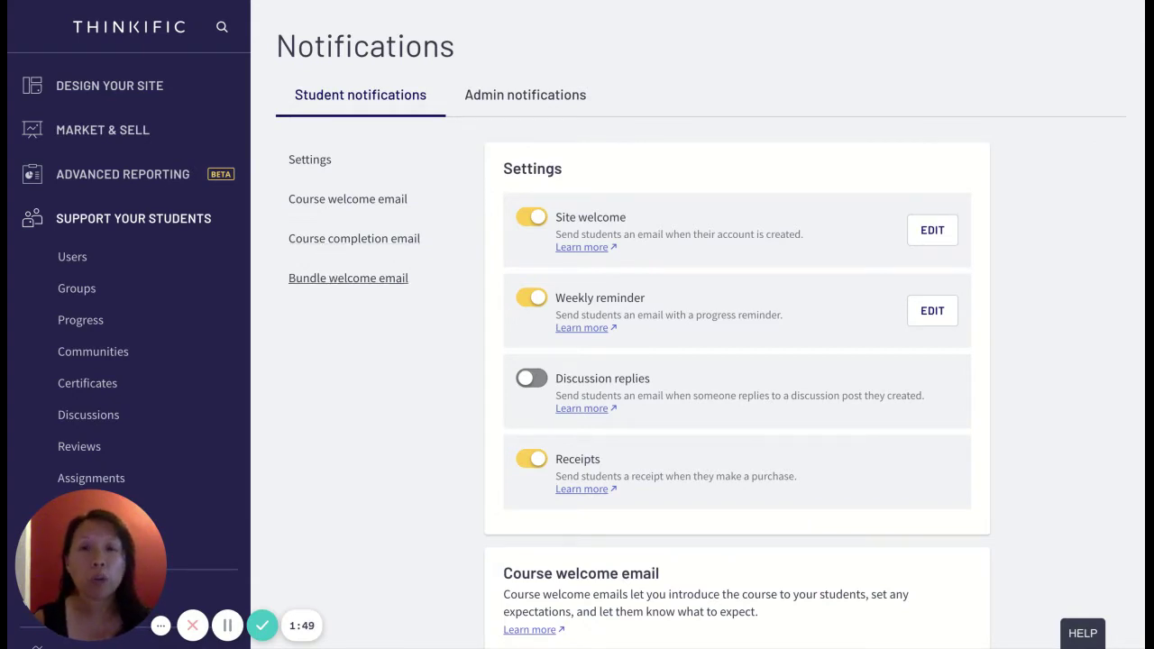
click(343, 212)
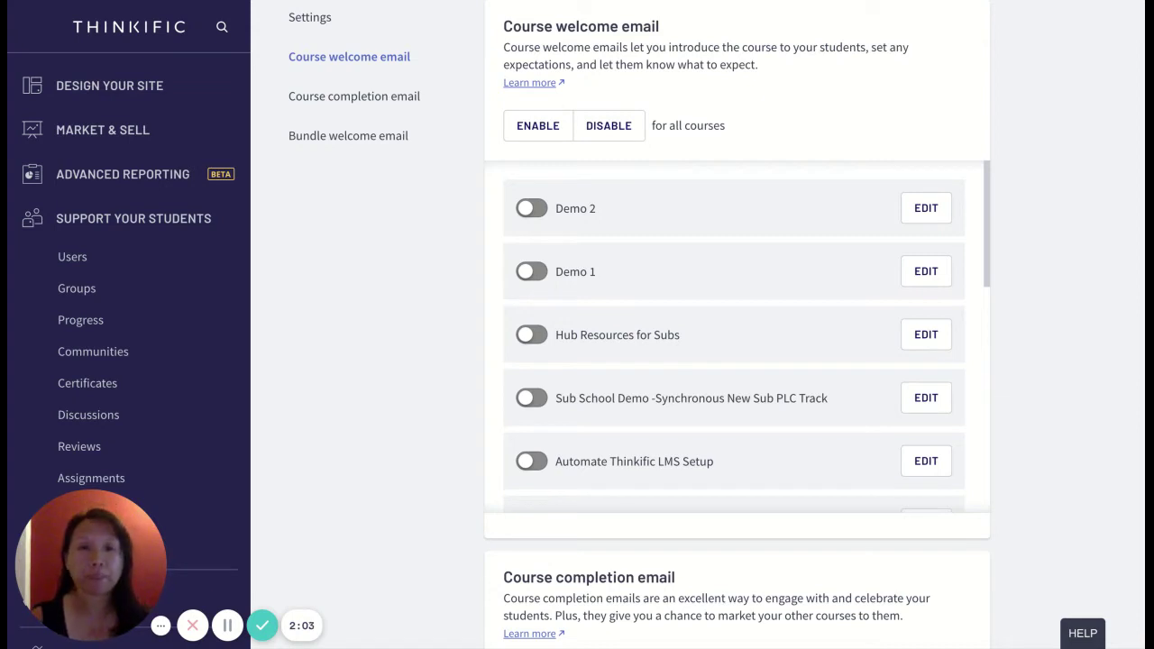
scroll(605, 301, up, 1)
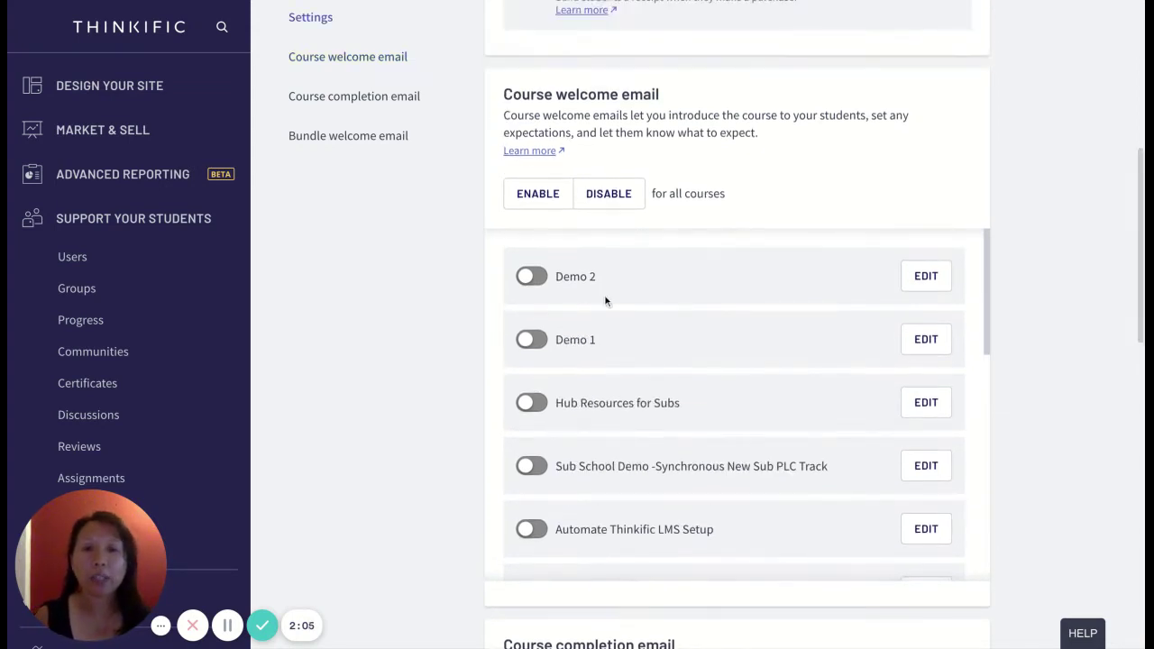
scroll(625, 455, down, 1)
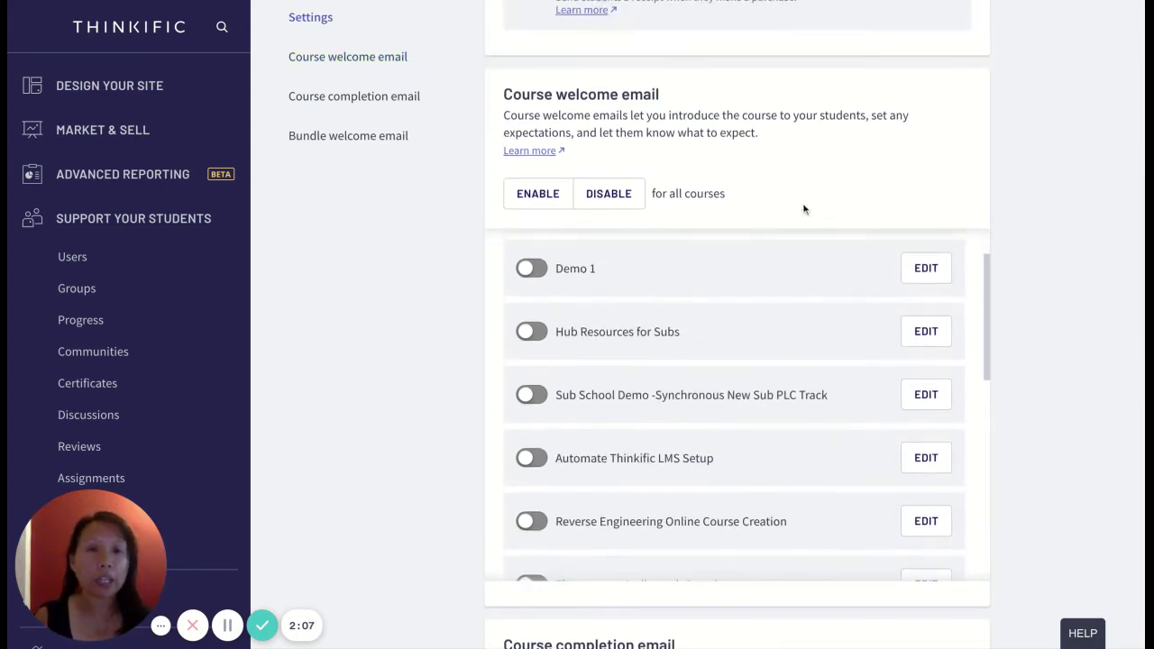
scroll(803, 207, down, 1)
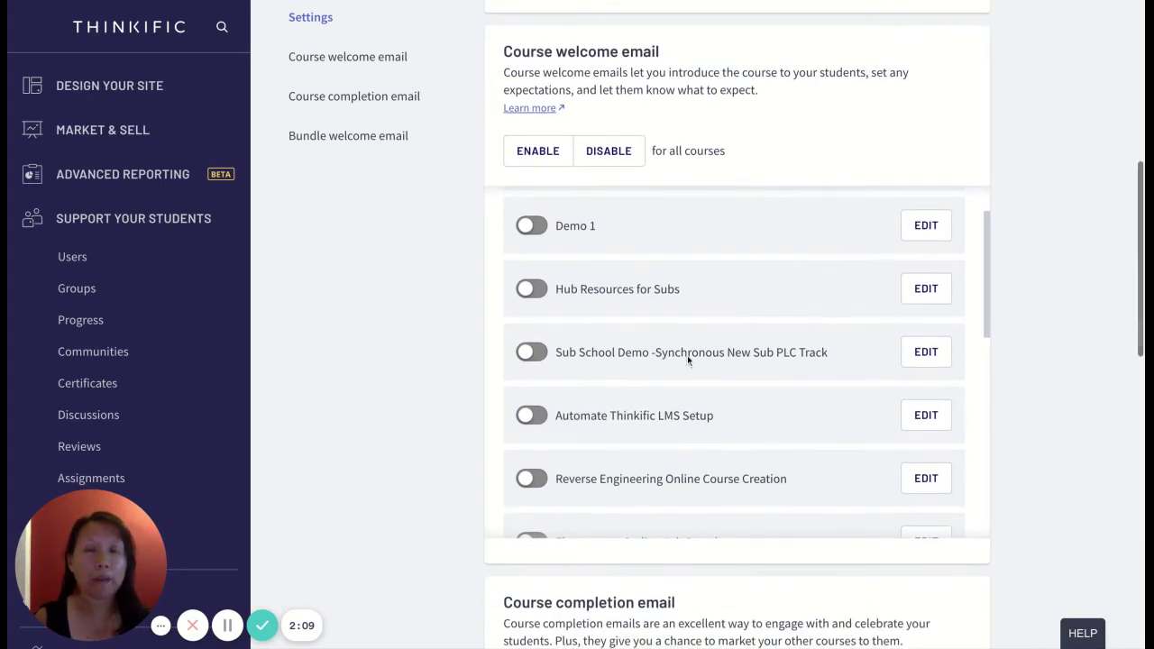
scroll(687, 356, down, 2)
scroll(685, 361, down, 5)
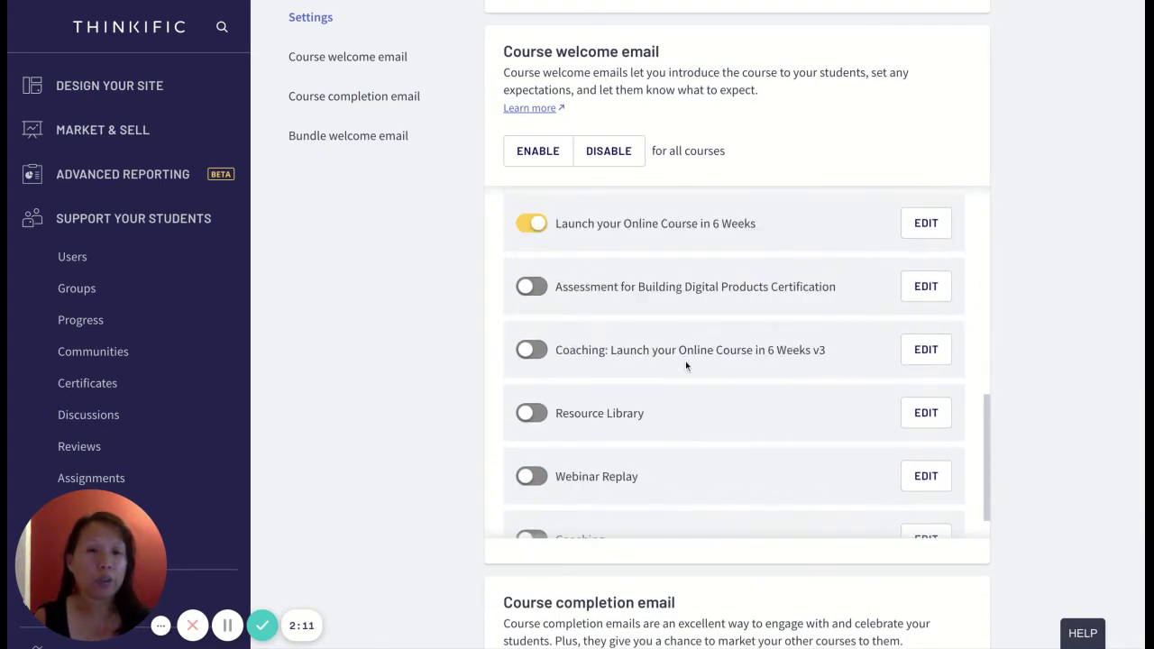
scroll(685, 365, down, 1)
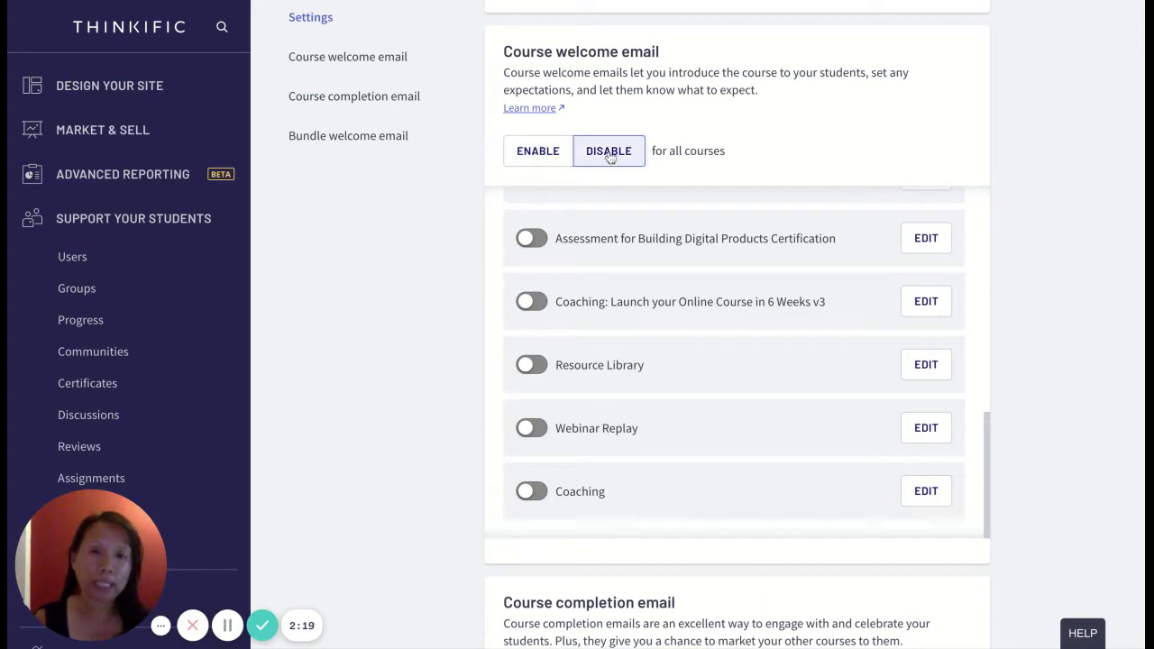
scroll(608, 378, up, 10)
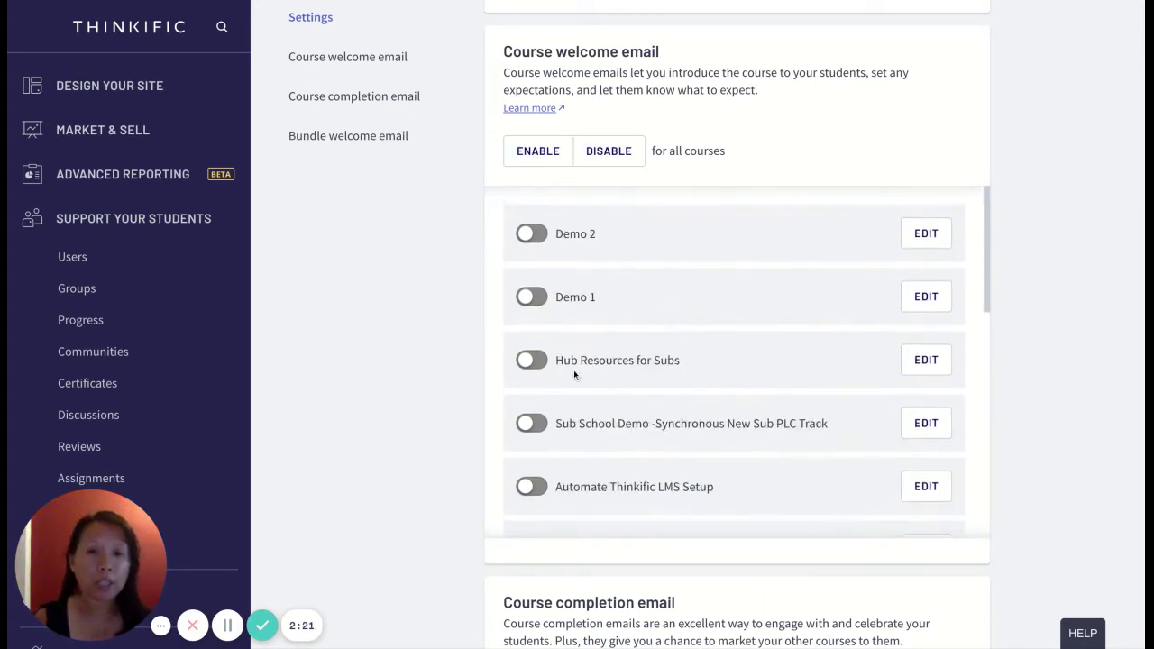
click(531, 361)
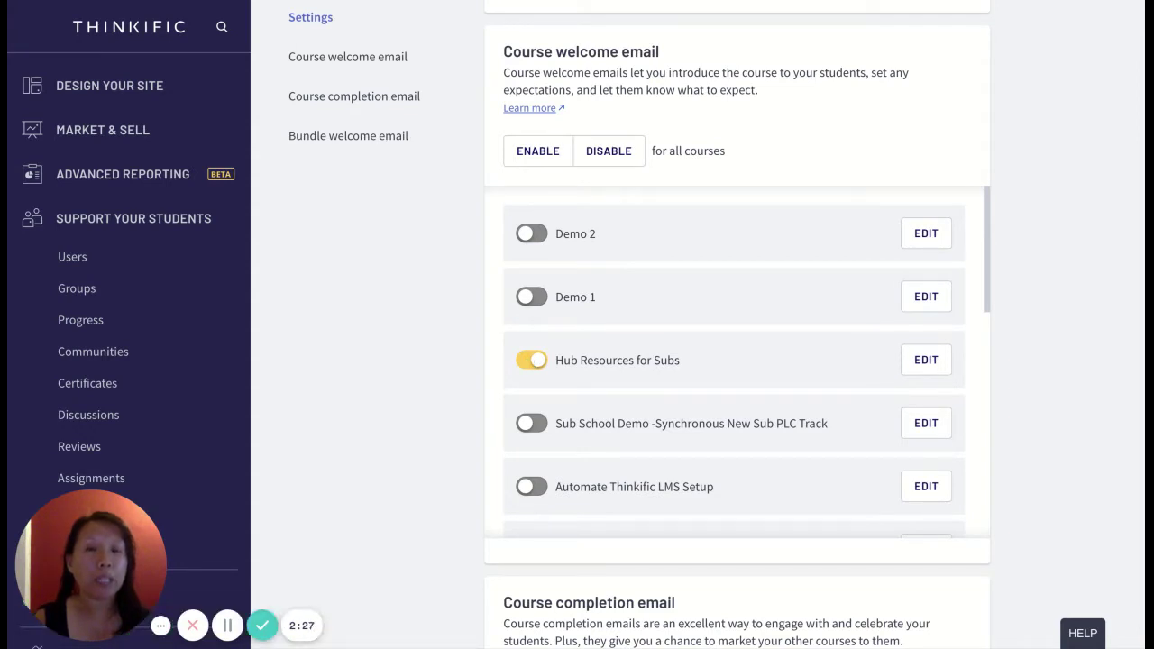
click(531, 359)
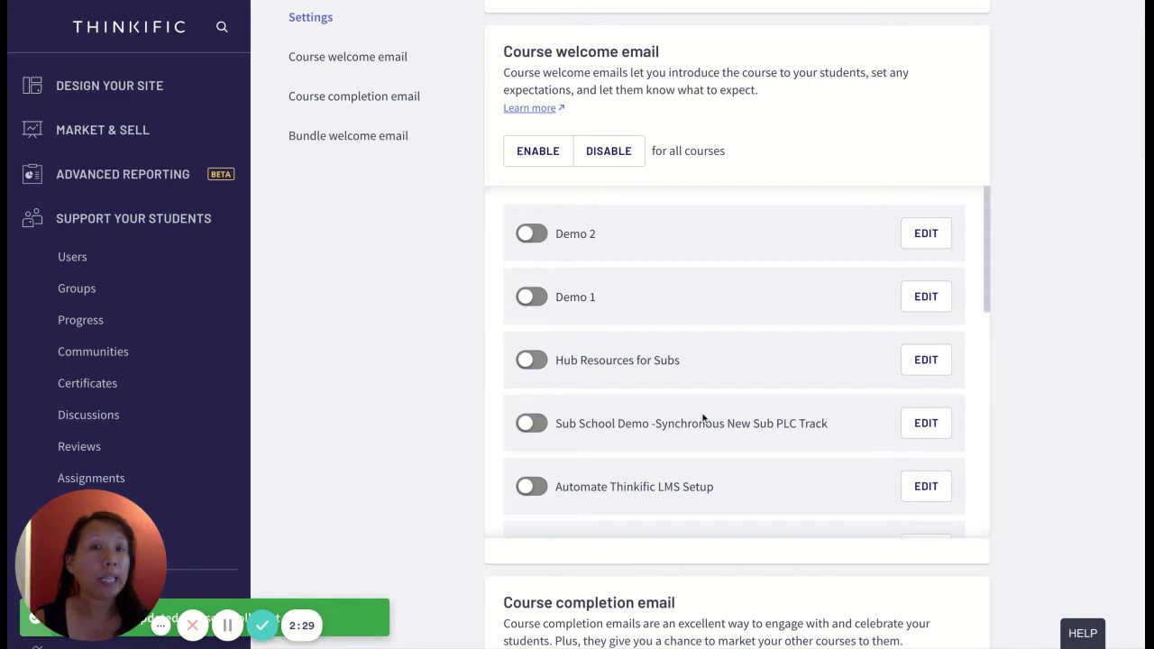
scroll(703, 418, down, 4)
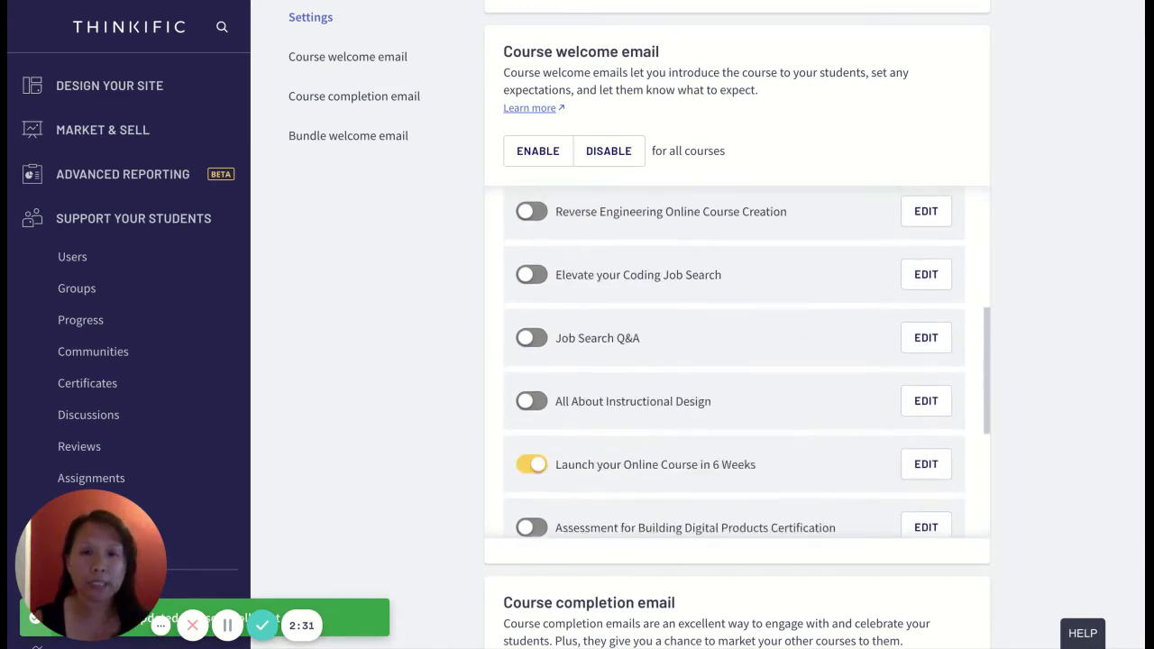
scroll(663, 243, down, 3)
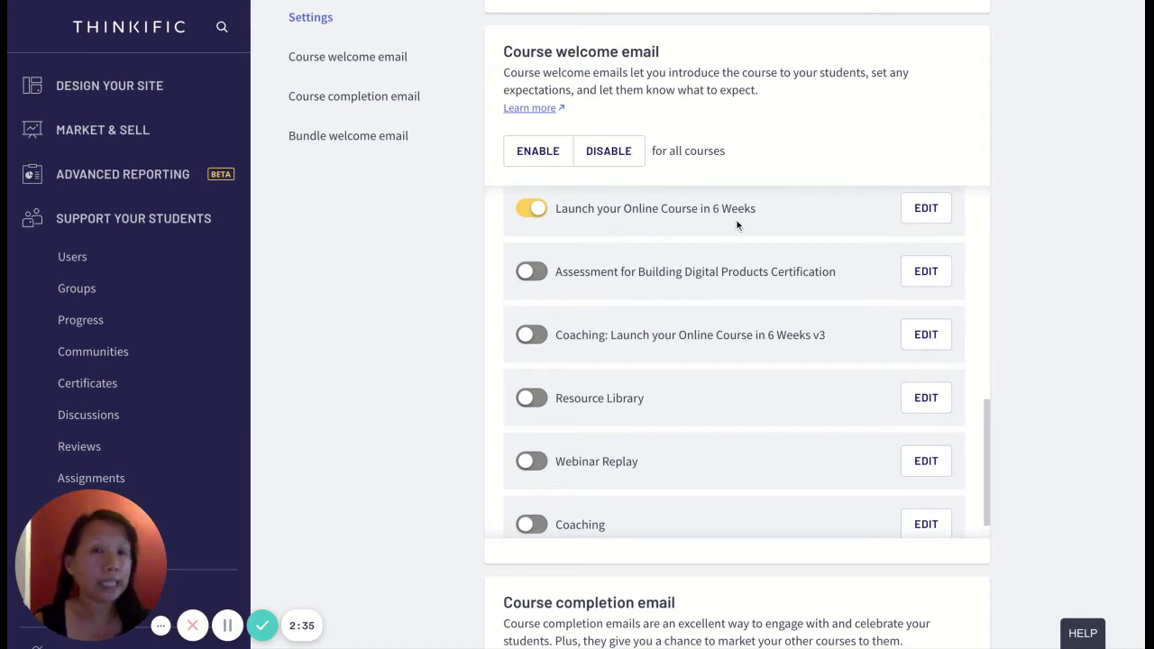
scroll(772, 216, up, 1)
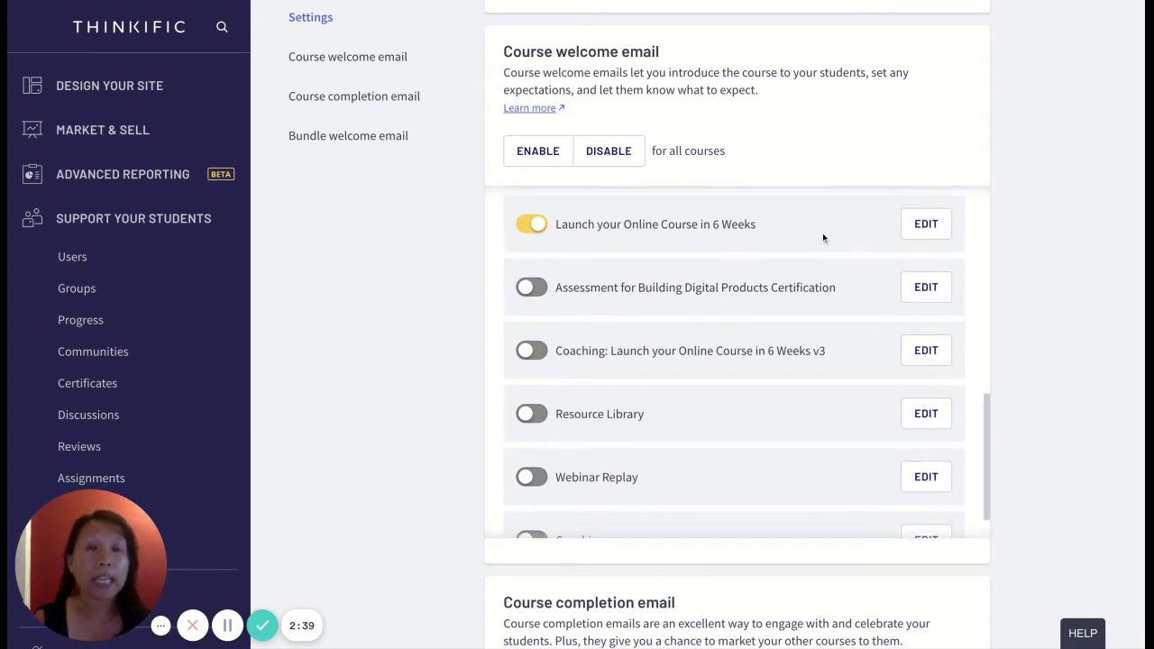
- Open the Launch your Online Course in 6 Weeks welcome email and review its Variables list
click(938, 240)
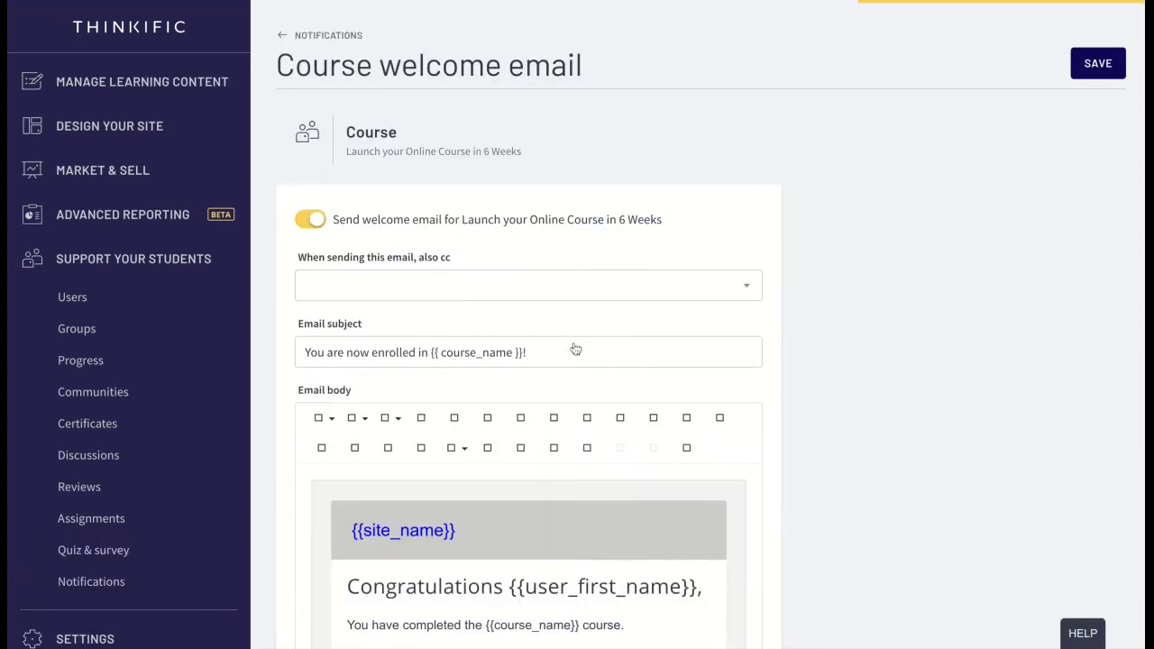
scroll(575, 349, down, 5)
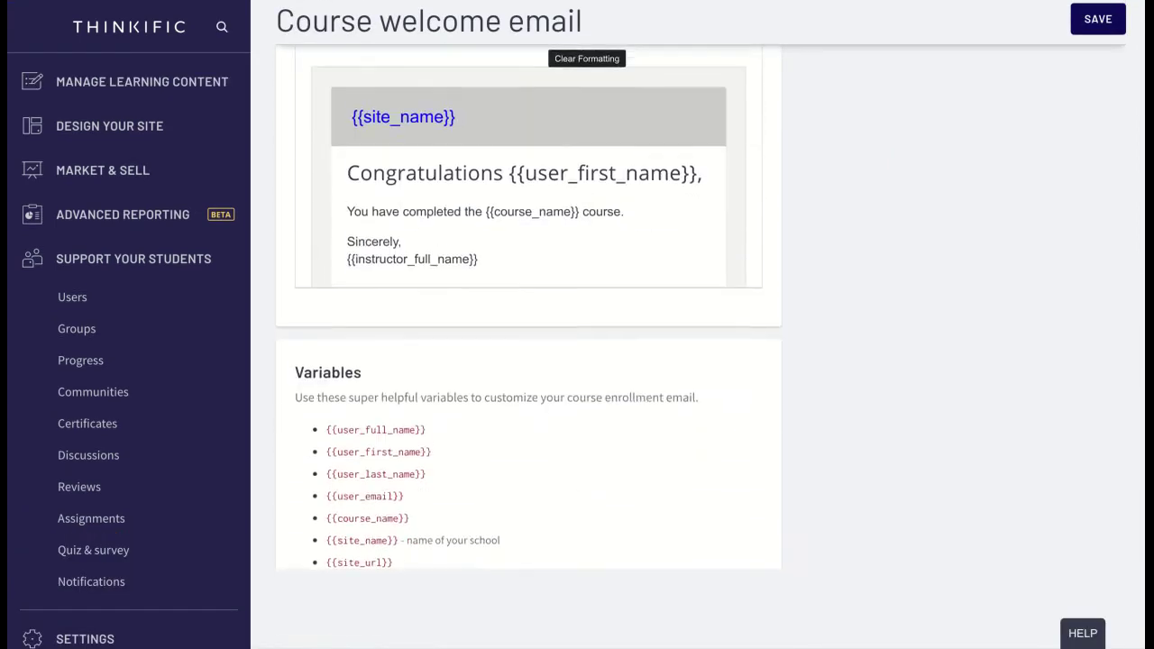
scroll(658, 329, down, 3)
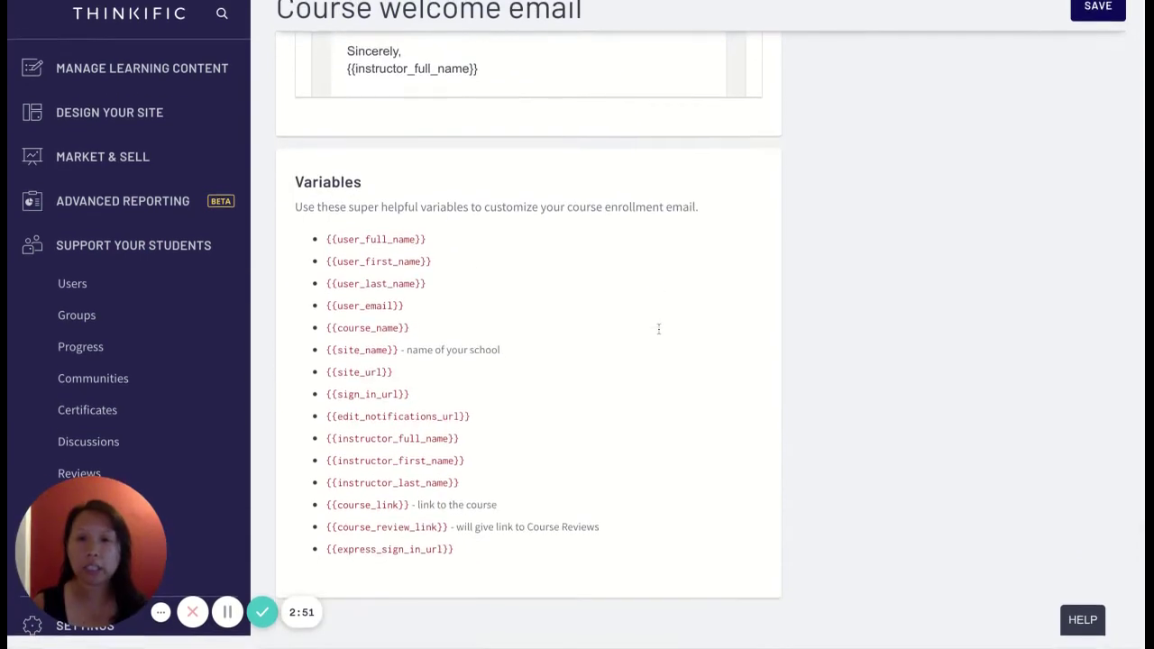
scroll(659, 330, up, 8)
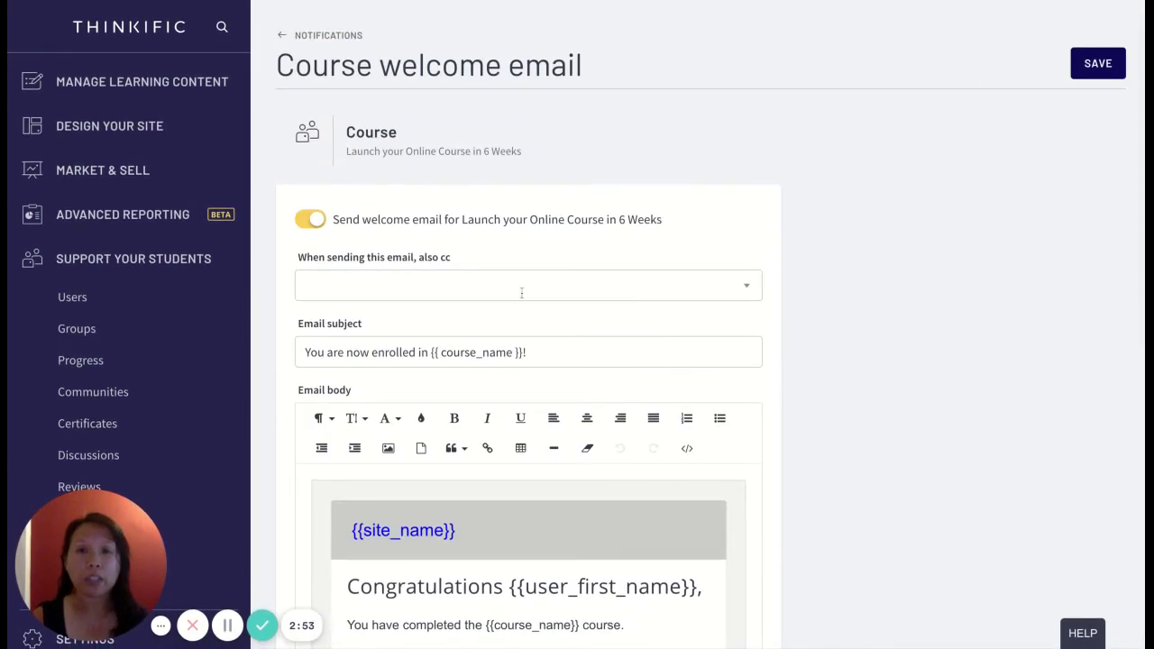
scroll(521, 292, down, 1)
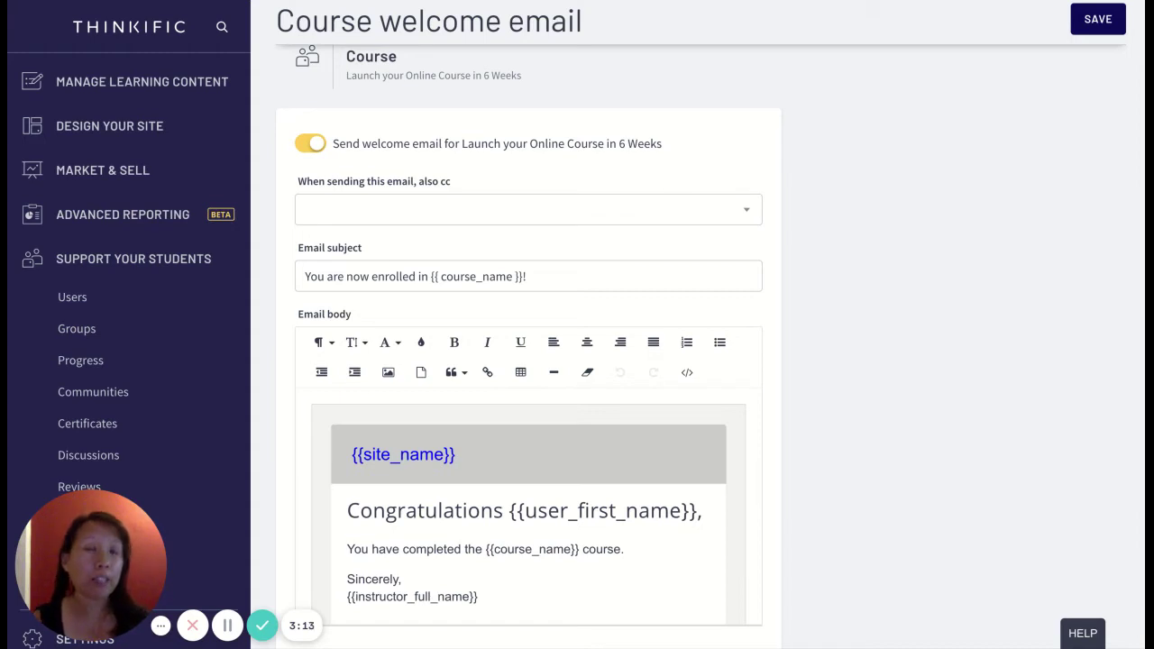
- Add the suggested owner address as the only cc recipient, discarding the second typed address
click(527, 209)
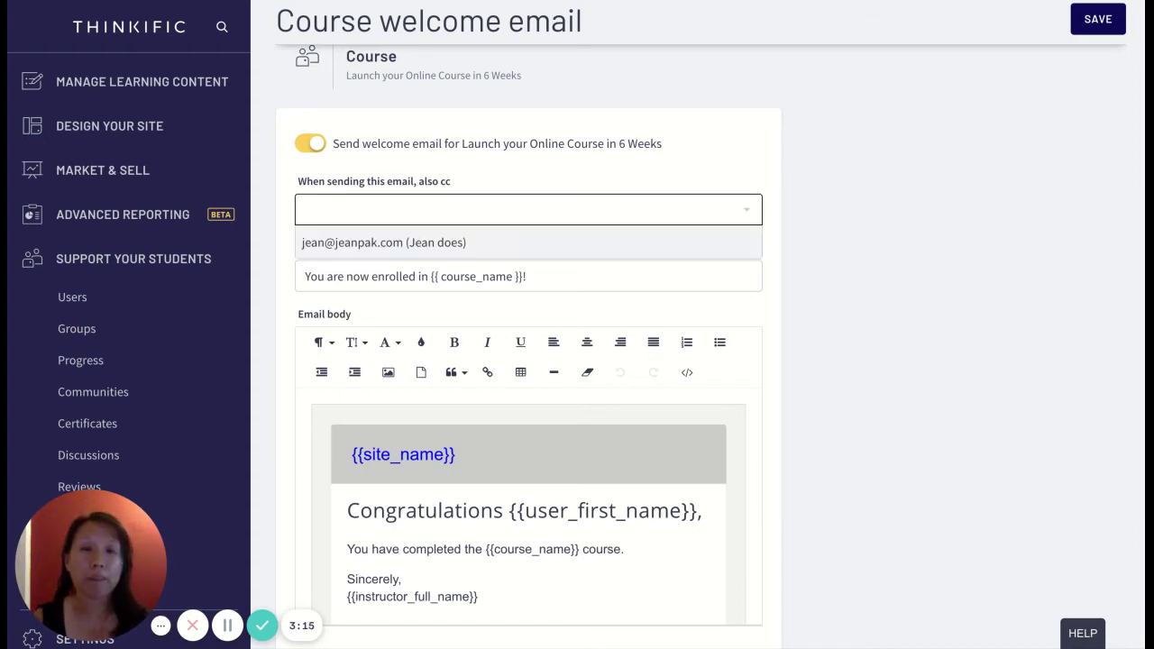
click(417, 248)
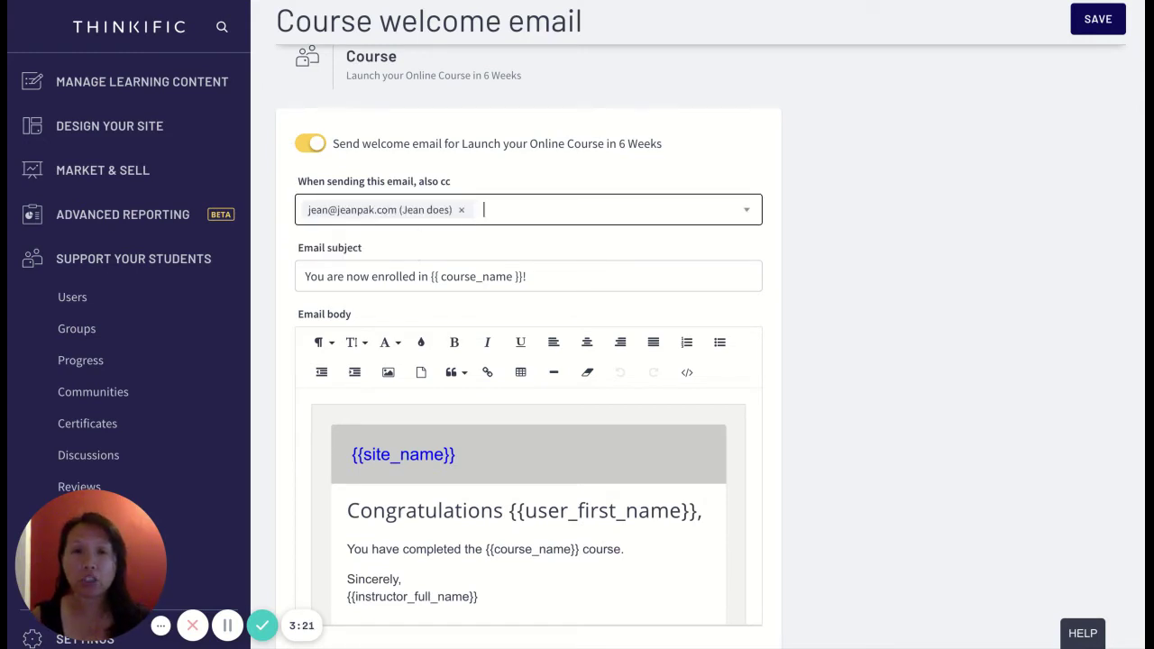
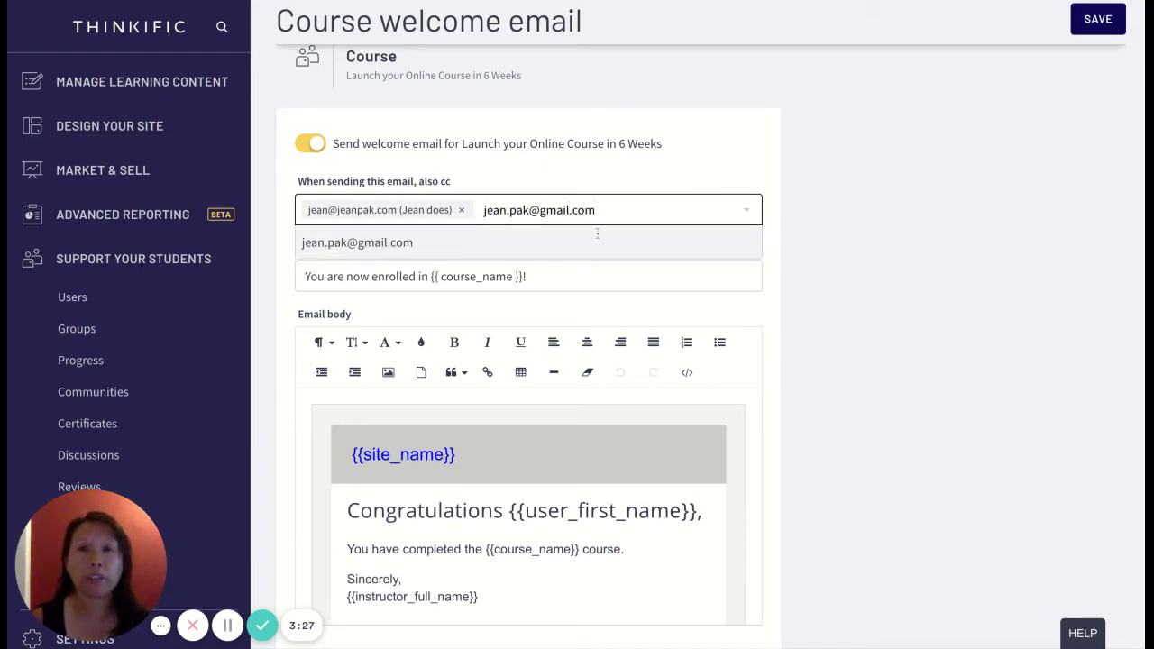
click(826, 274)
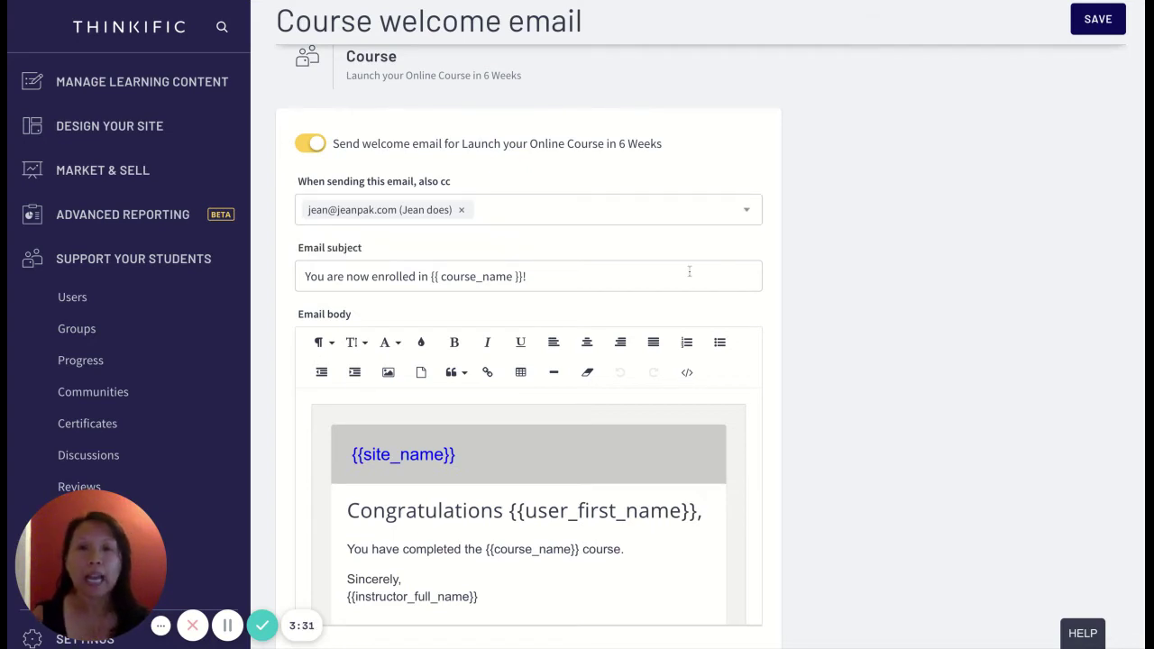
scroll(689, 271, down, 1)
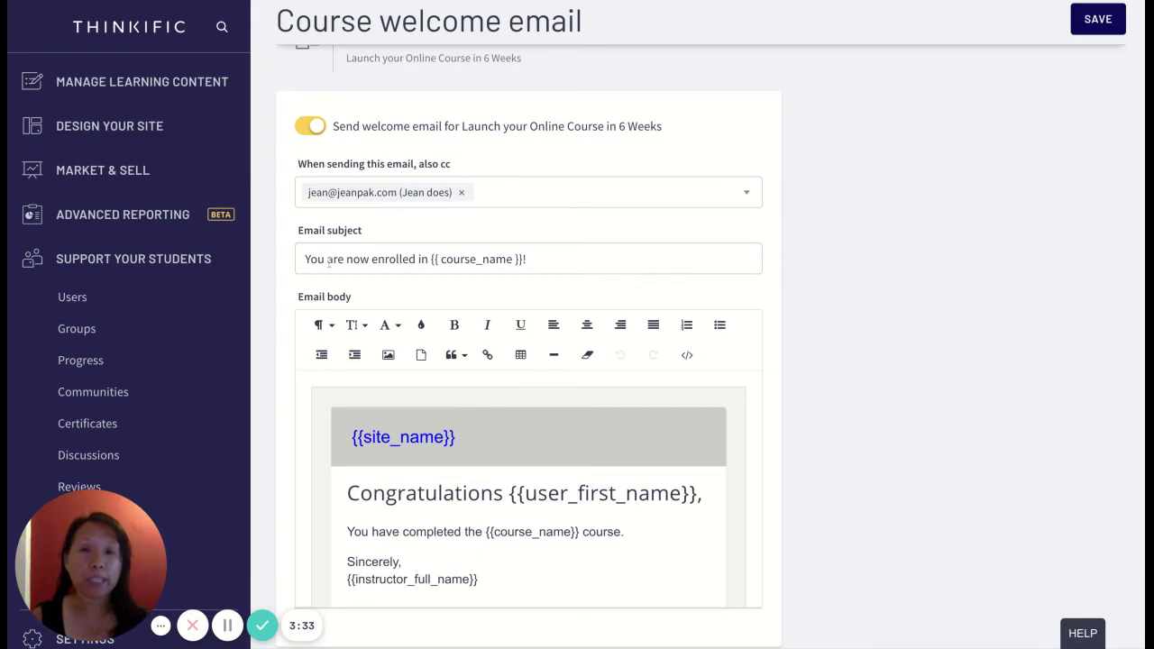
- Replace the subject's opening with 'Welcome to the' and append 'We are so excited to have you here!'
drag(328, 260, 416, 260)
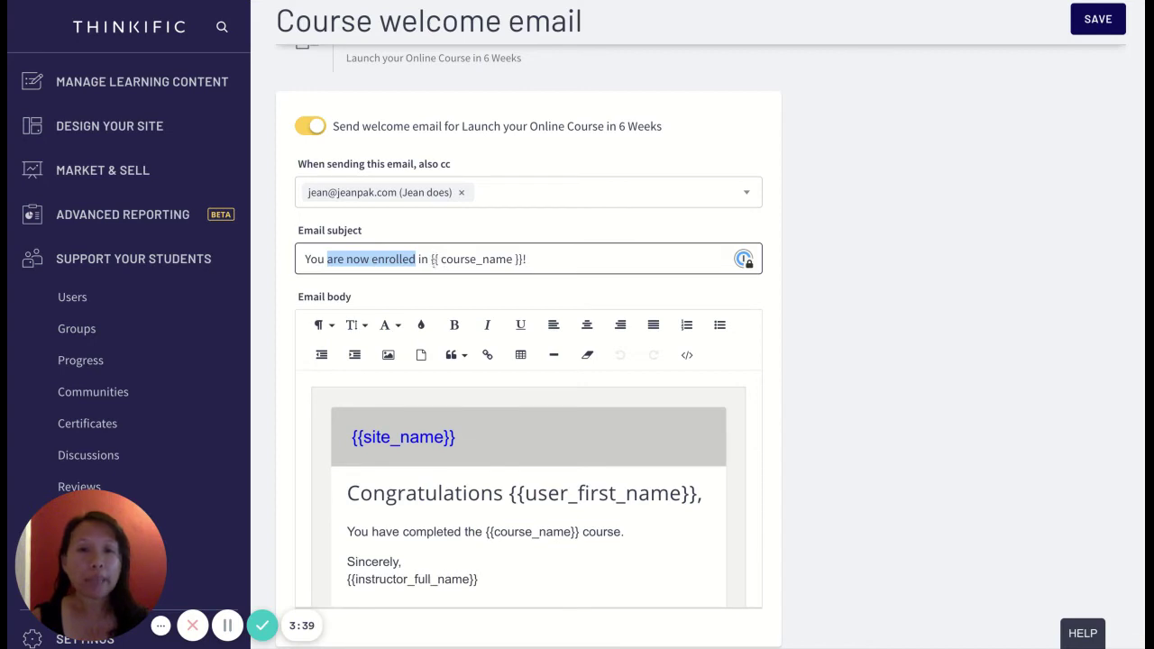
click(435, 259)
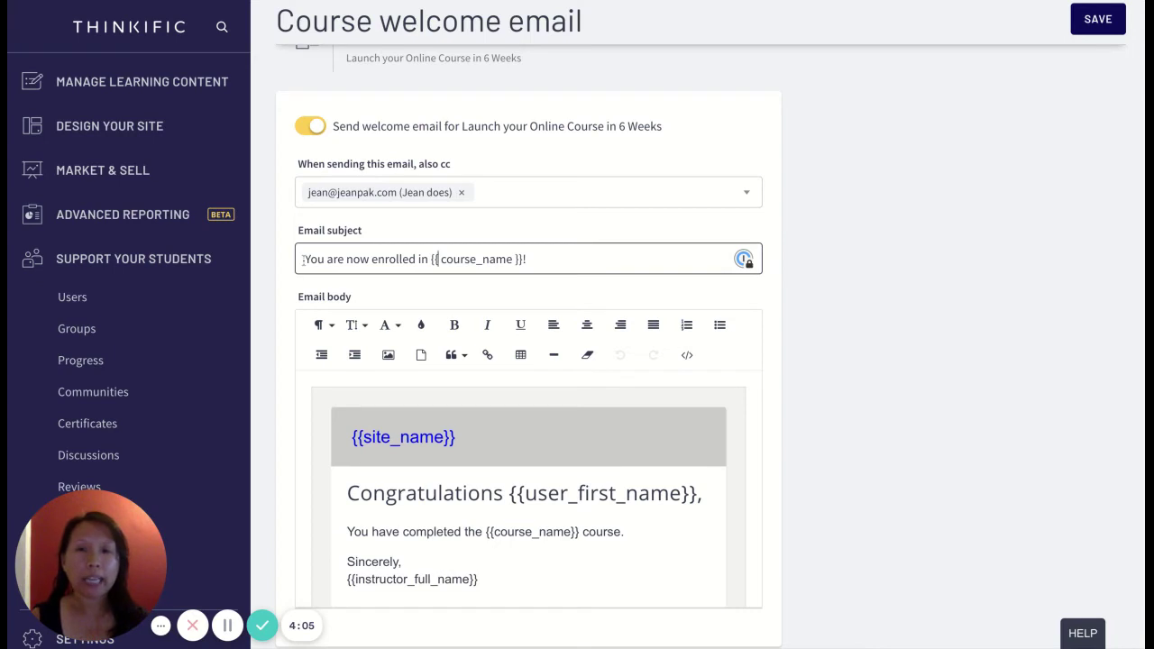
drag(304, 259, 430, 259)
text(Welcome to)
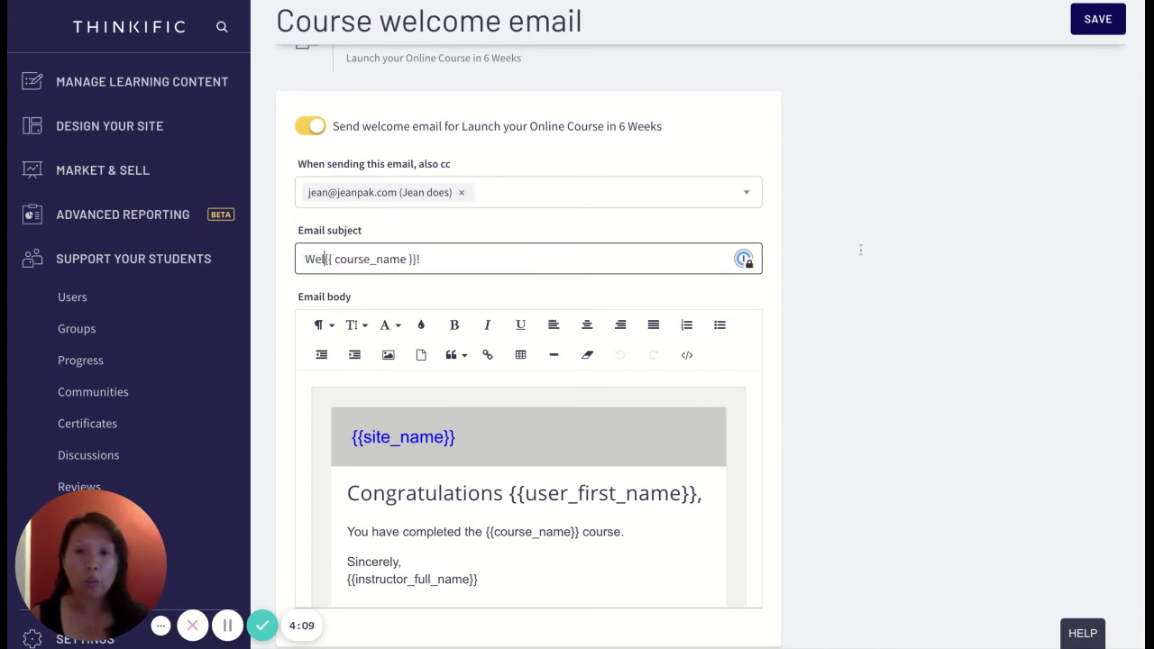
text( the)
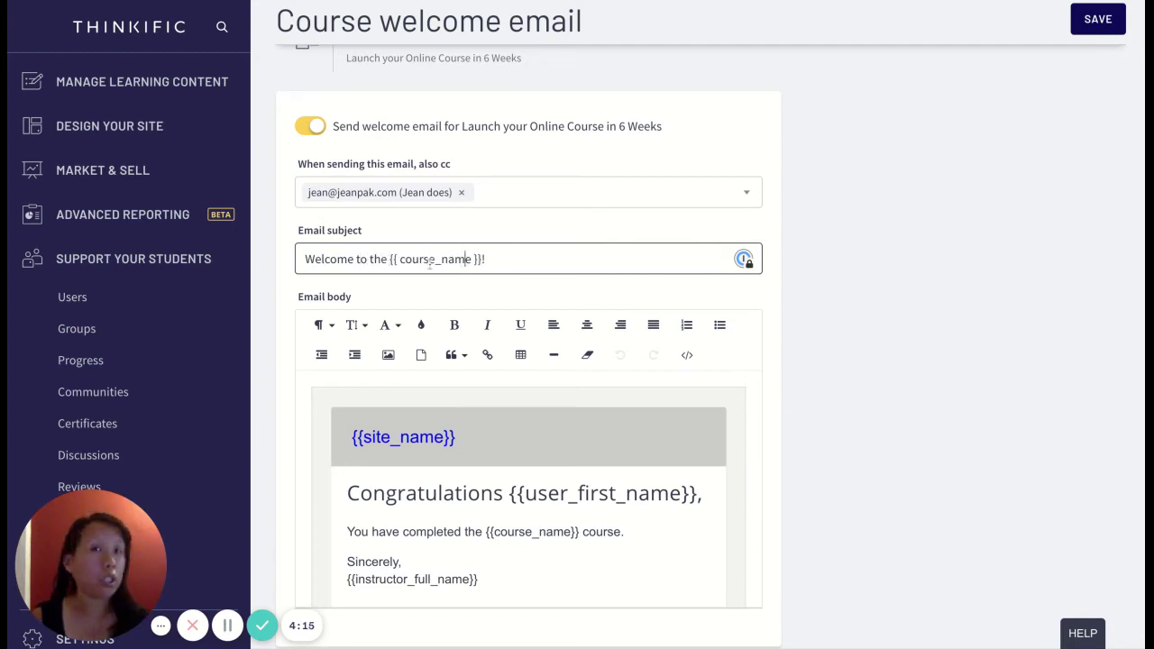
click(511, 266)
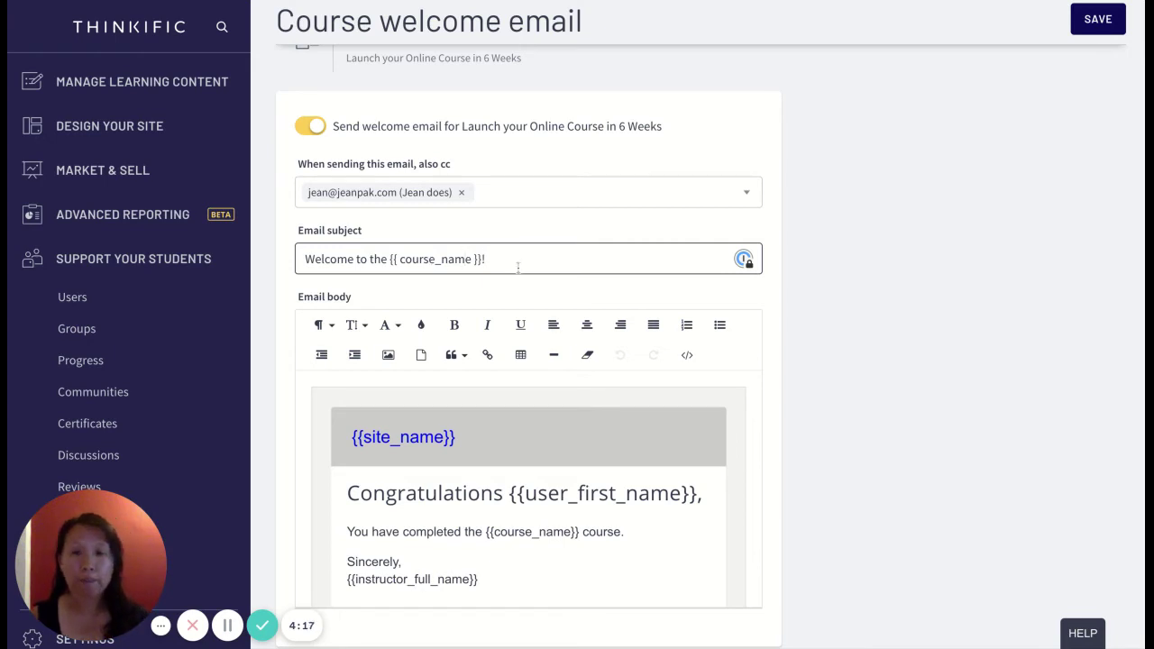
text(We are)
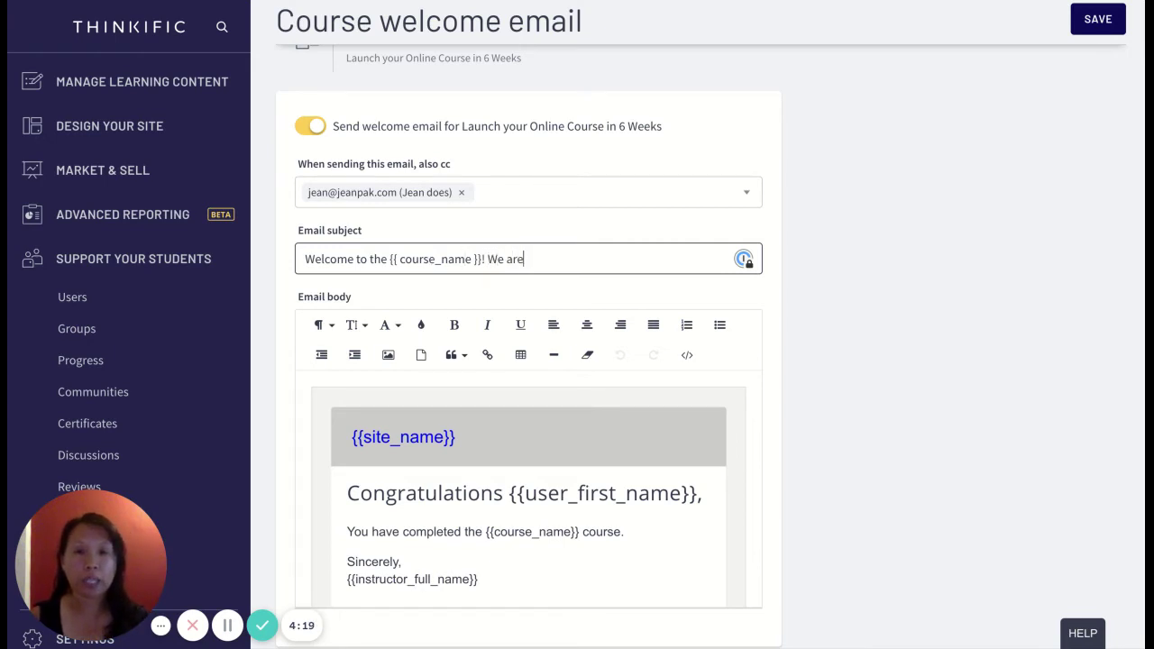
text( so excite)
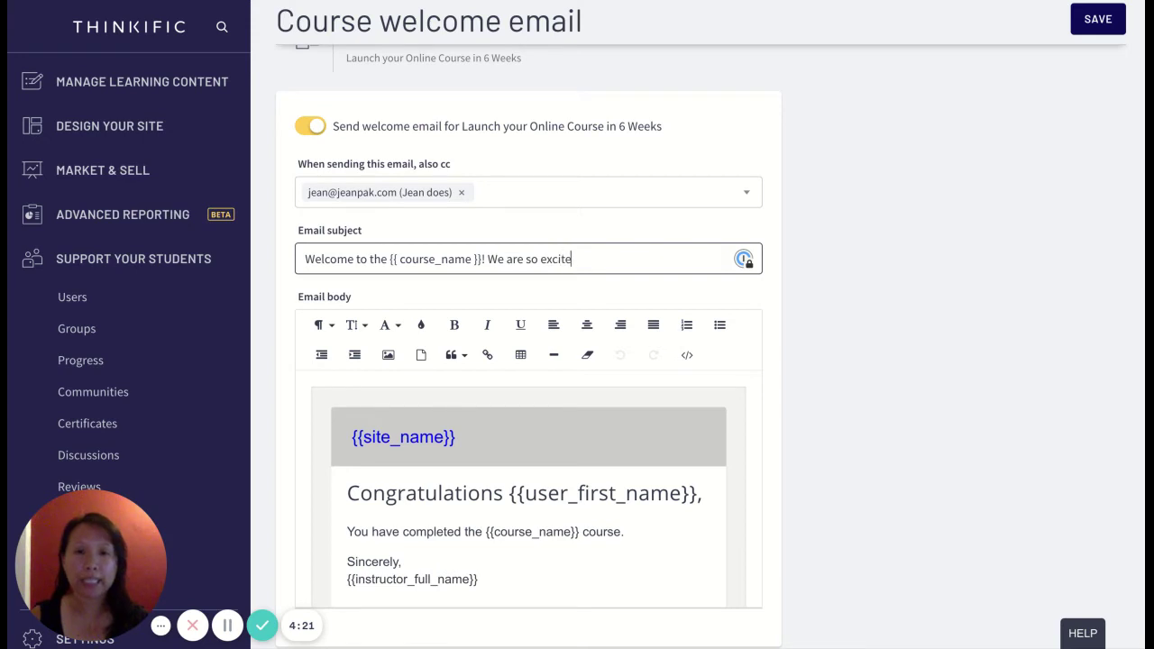
text(d to have you here!)
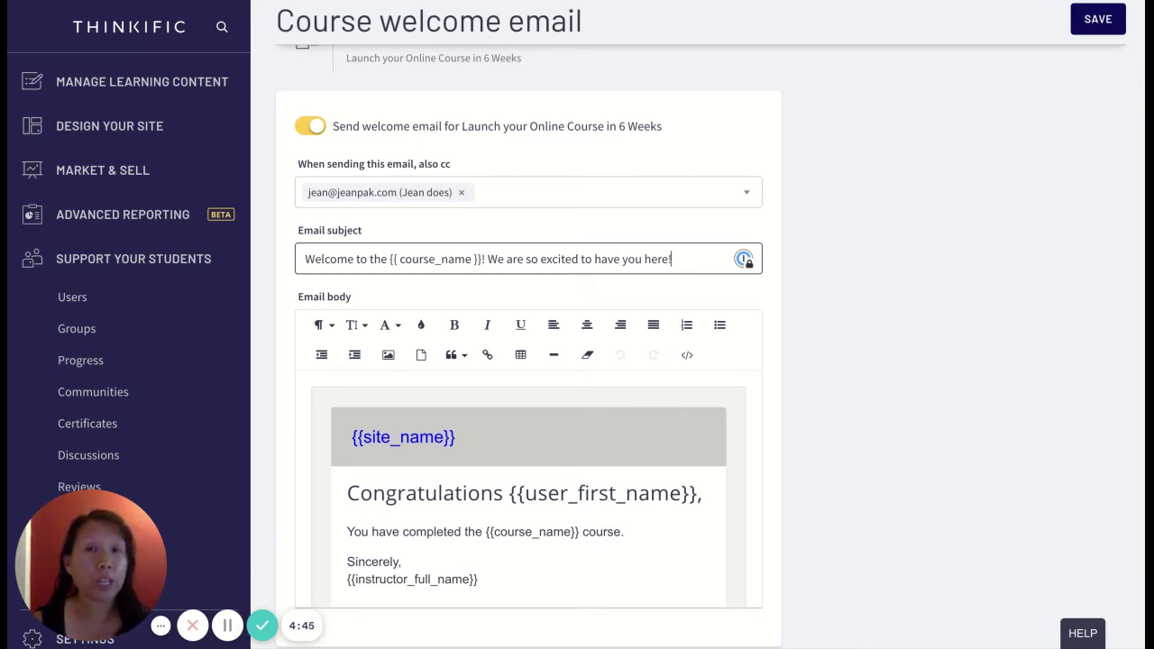
scroll(614, 356, down, 3)
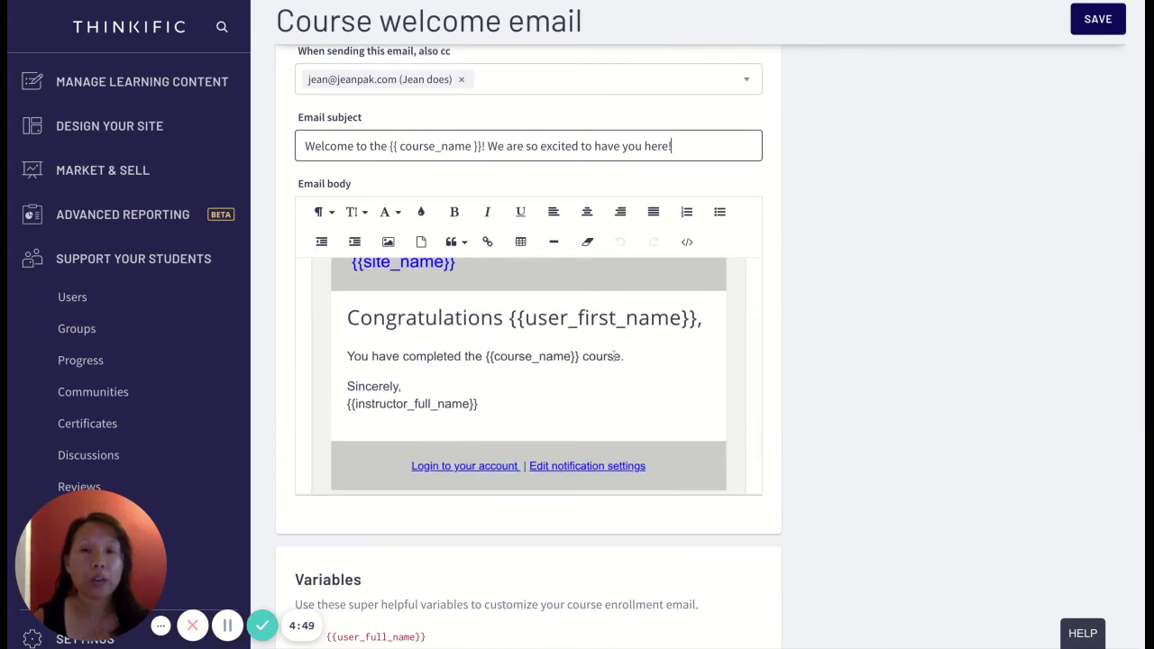
scroll(621, 340, up, 2)
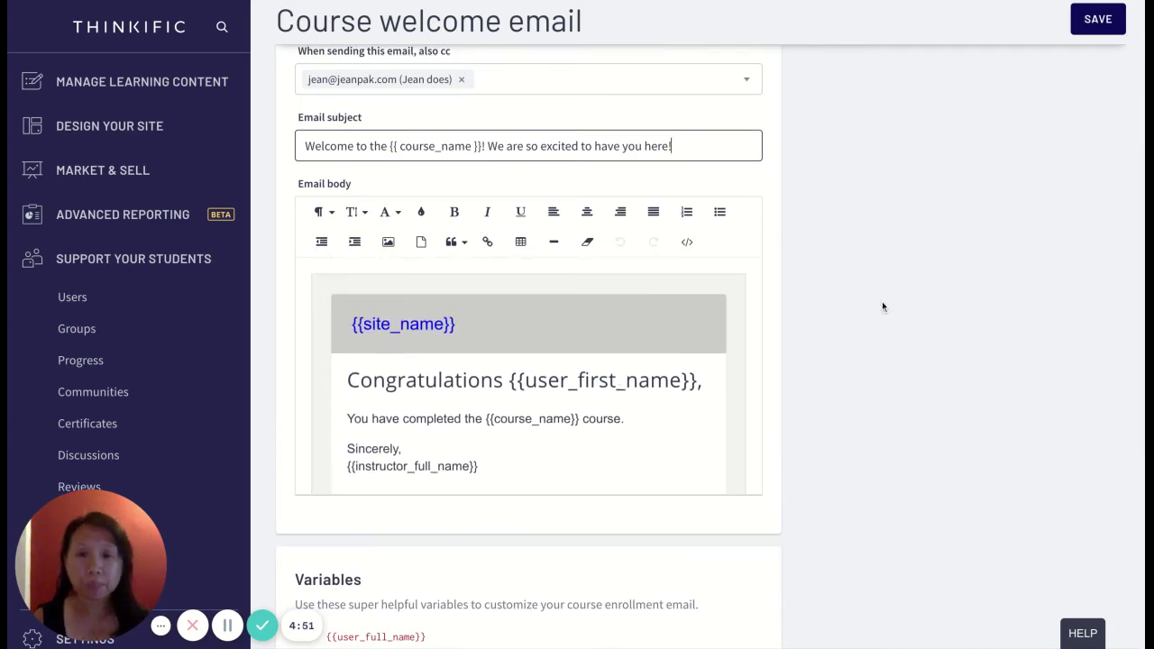
scroll(882, 302, down, 1)
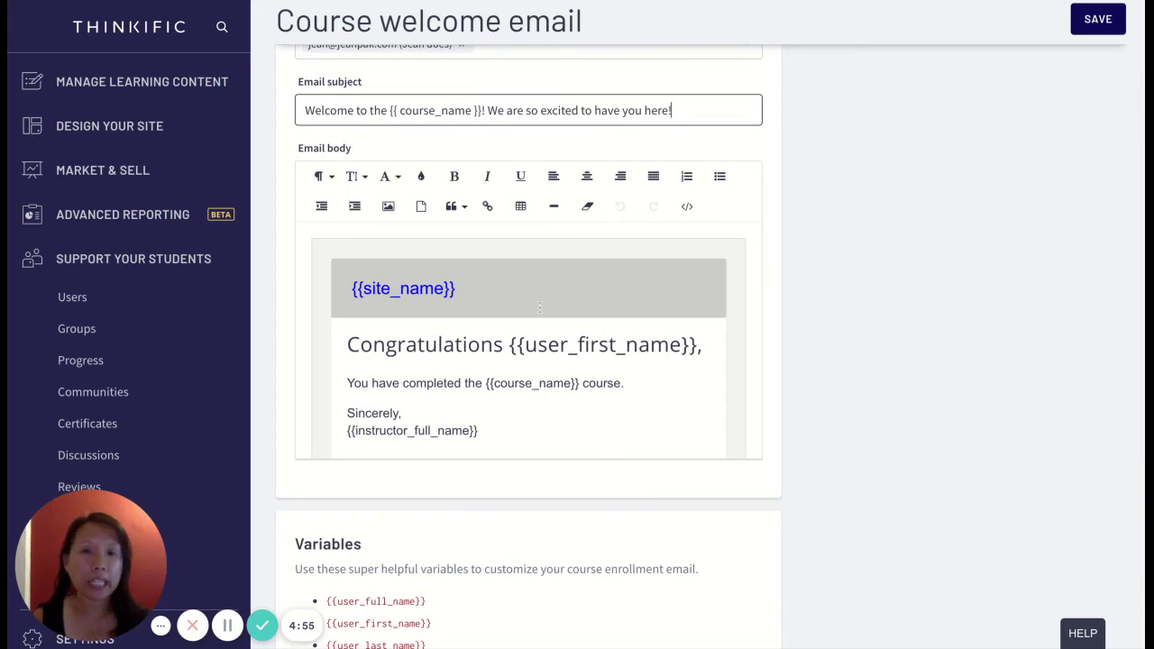
scroll(534, 356, down, 3)
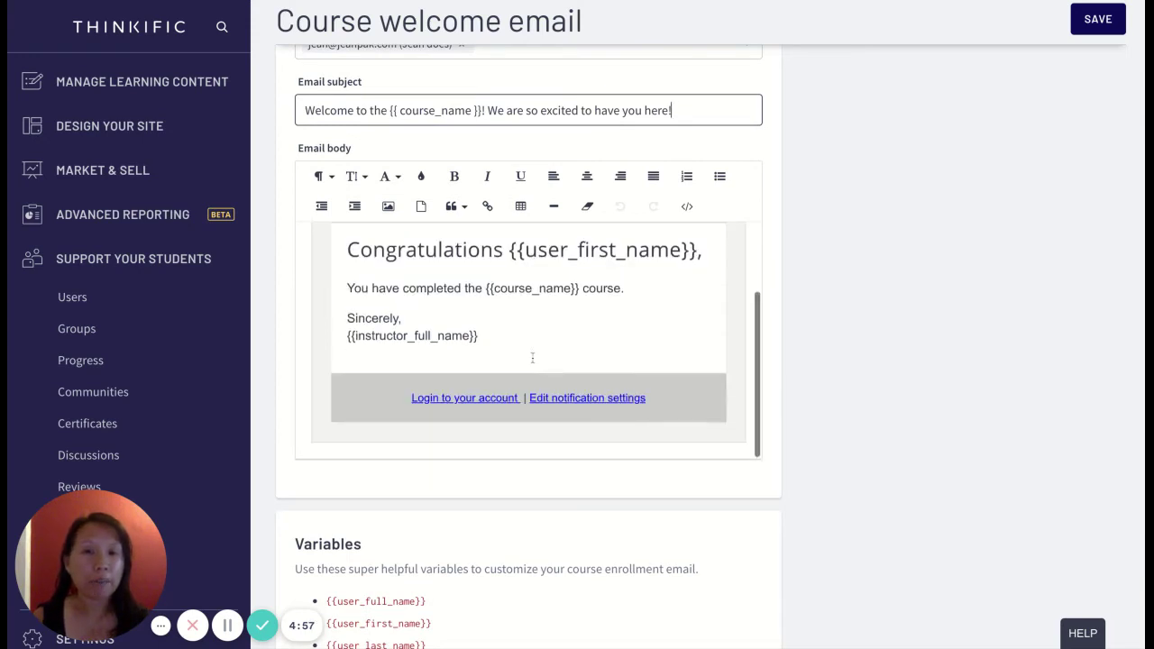
scroll(532, 358, up, 3)
scroll(532, 358, up, 1)
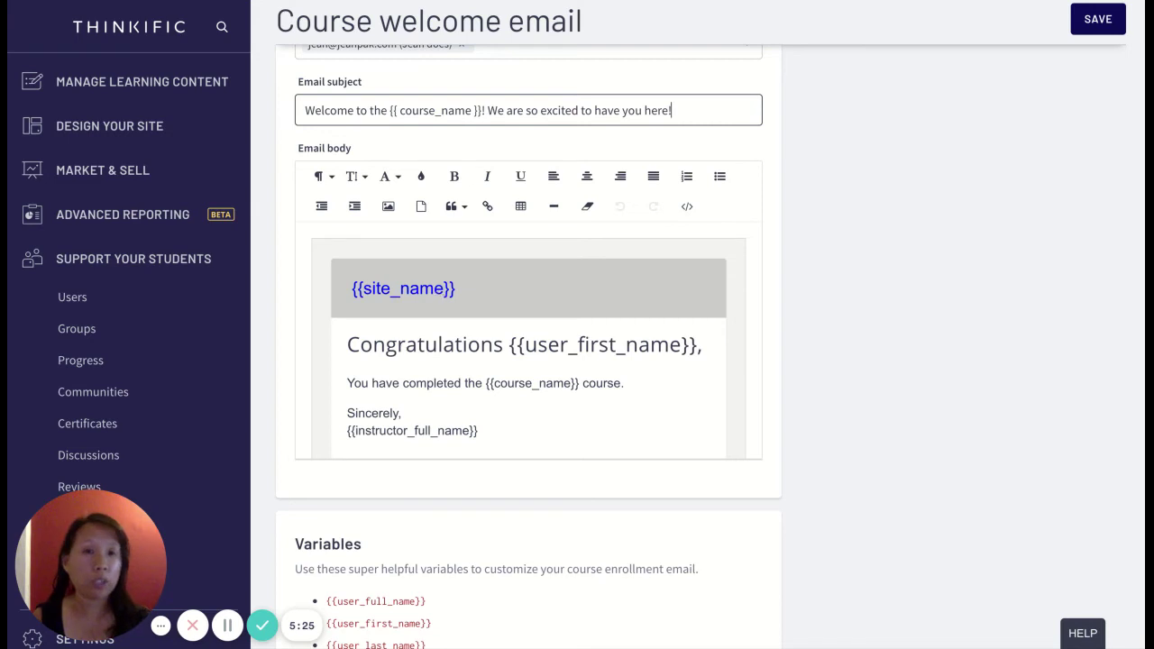
click(435, 289)
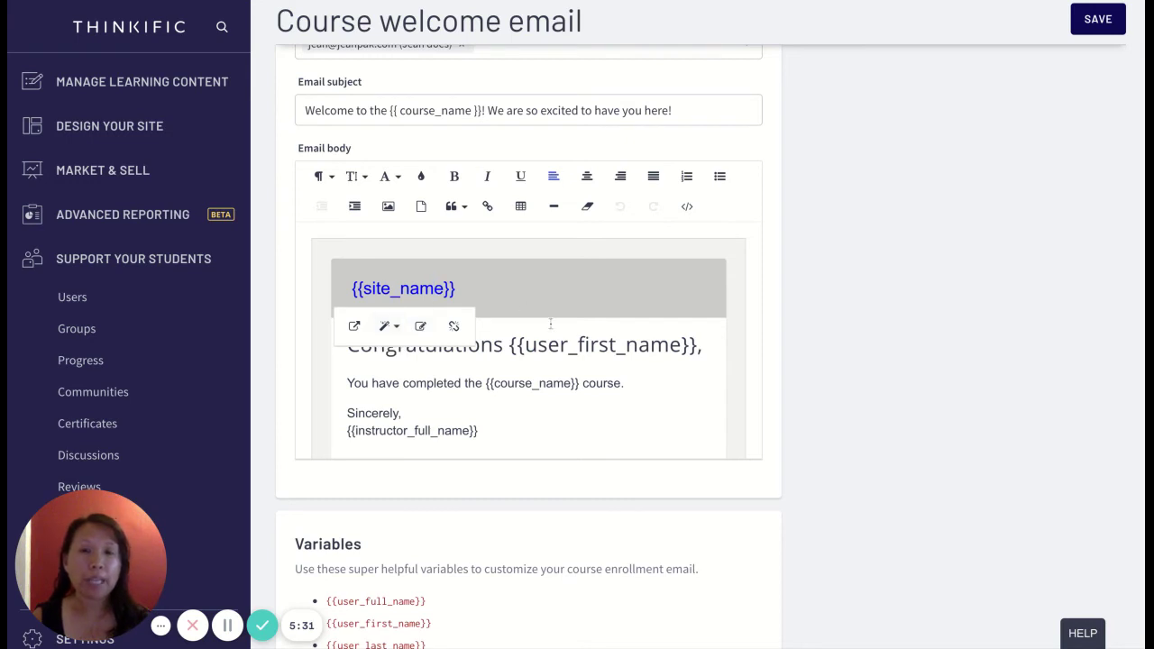
click(575, 343)
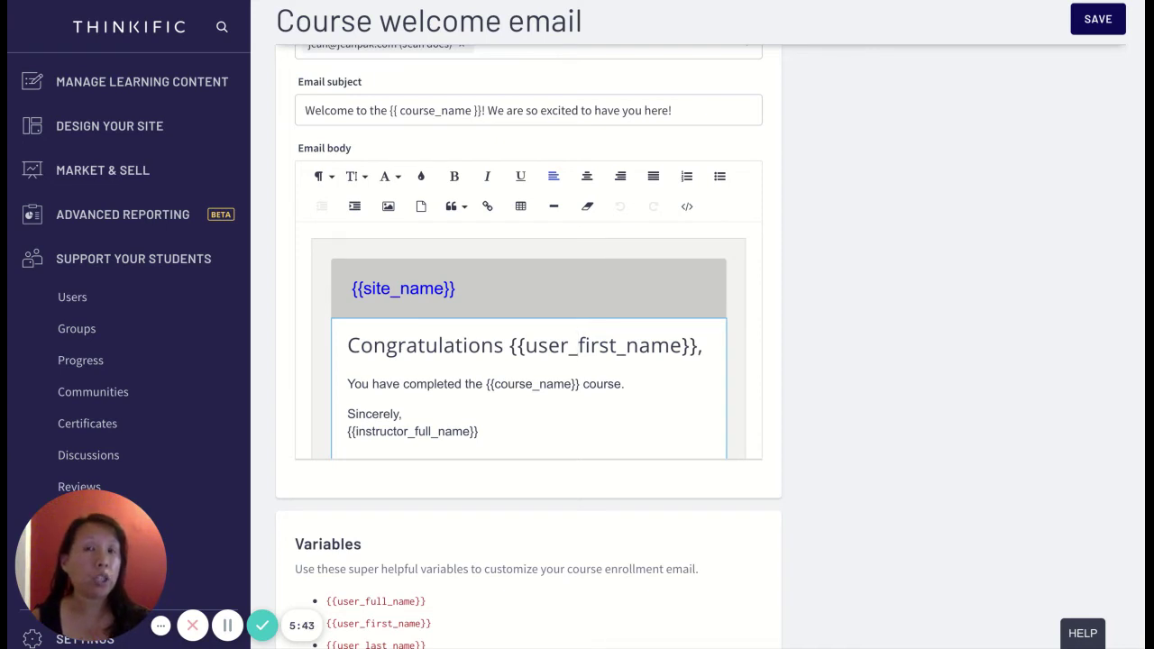
scroll(541, 343, down, 1)
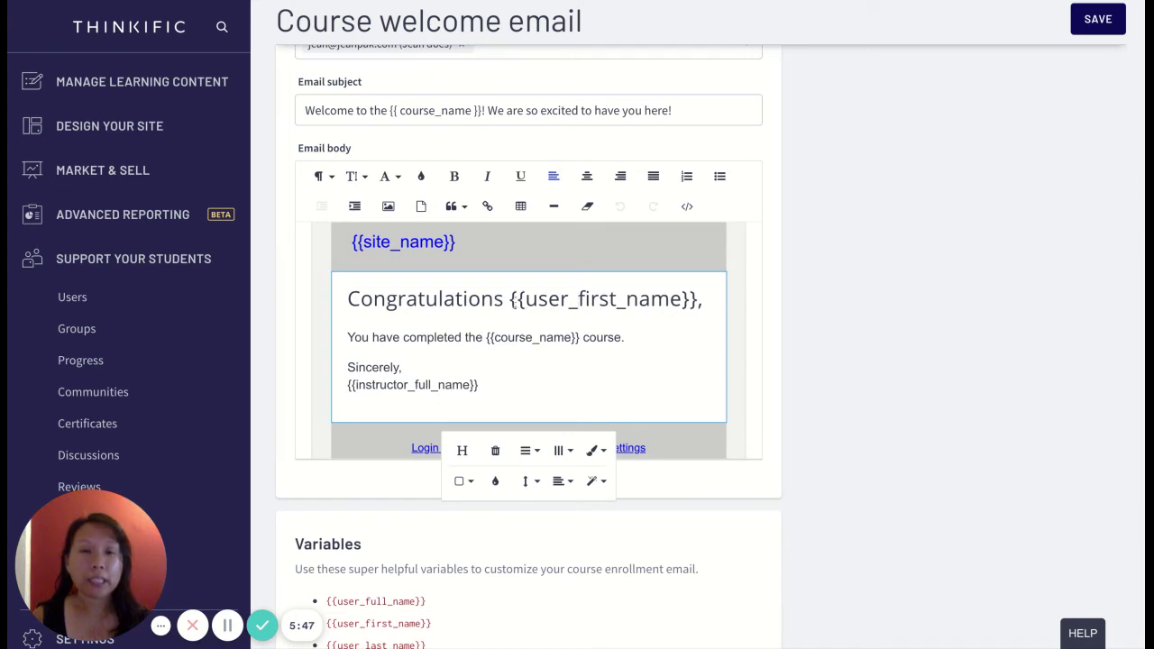
drag(502, 302, 348, 302)
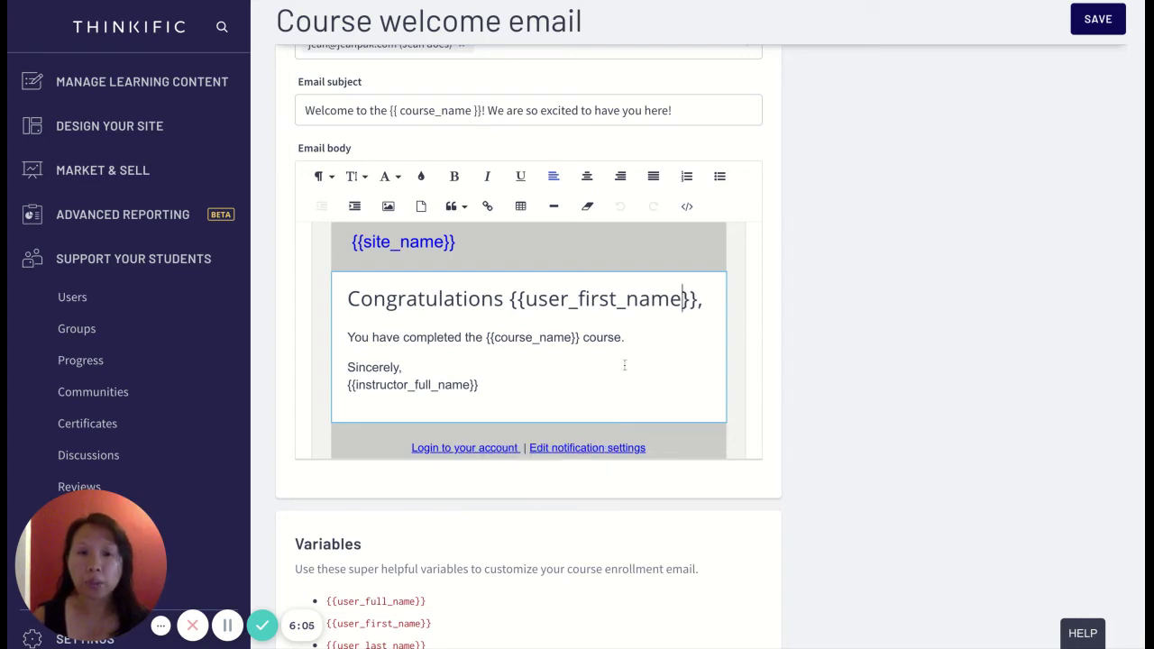
scroll(541, 424, down, 2)
scroll(439, 625, down, 1)
- Drop the heading's comma and add a '{{user_last_name}}:' line beneath the Congratulations heading
triple_click(444, 552)
key(ctrl+c)
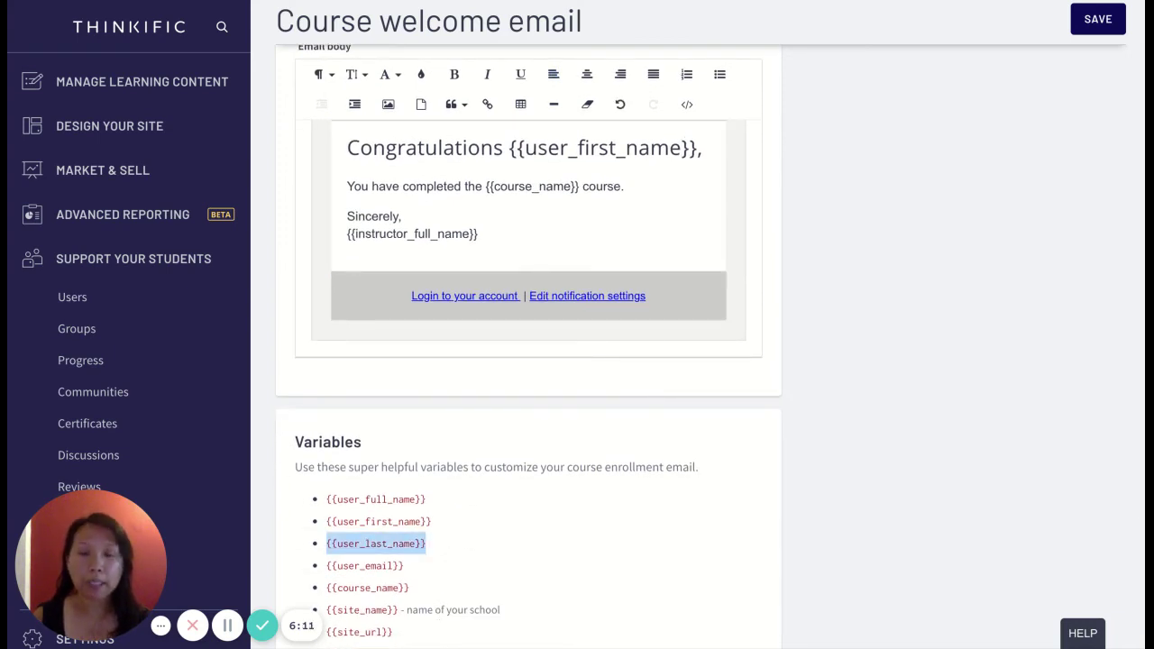
scroll(729, 249, up, 2)
click(713, 248)
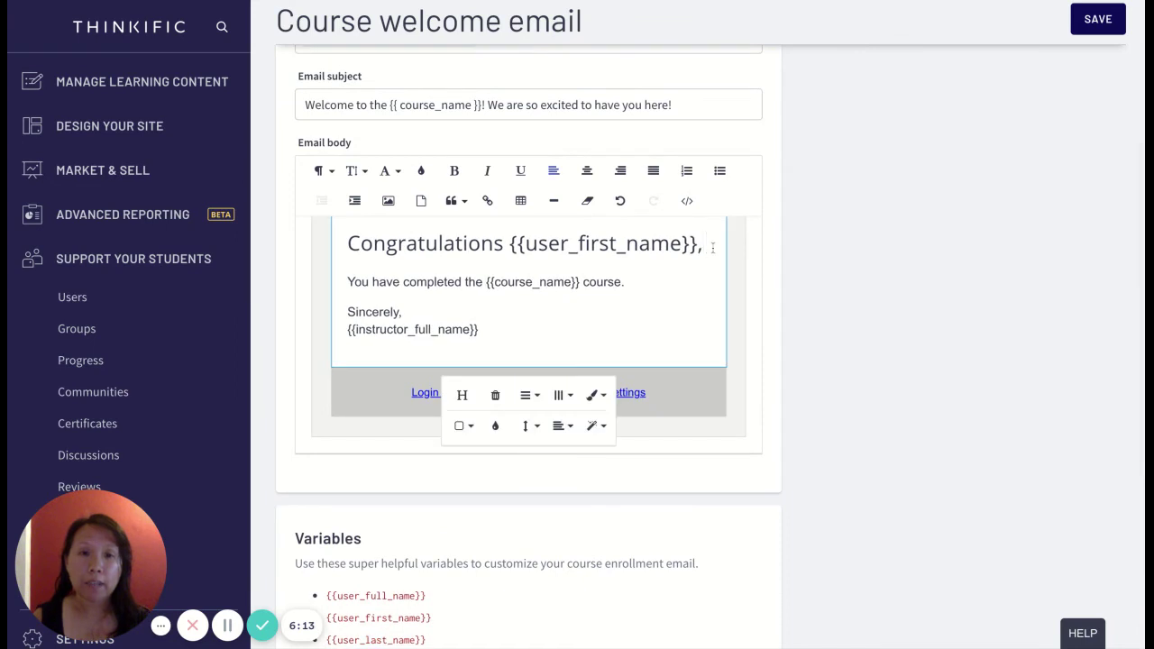
key(BackSpace)
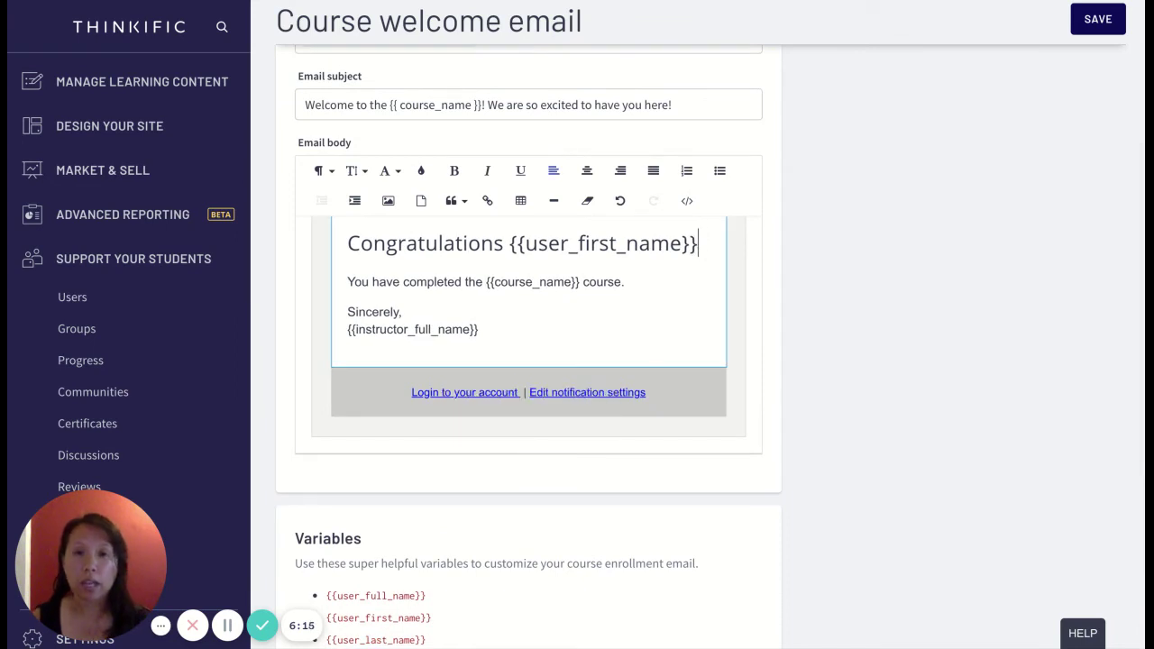
key(ctrl+v)
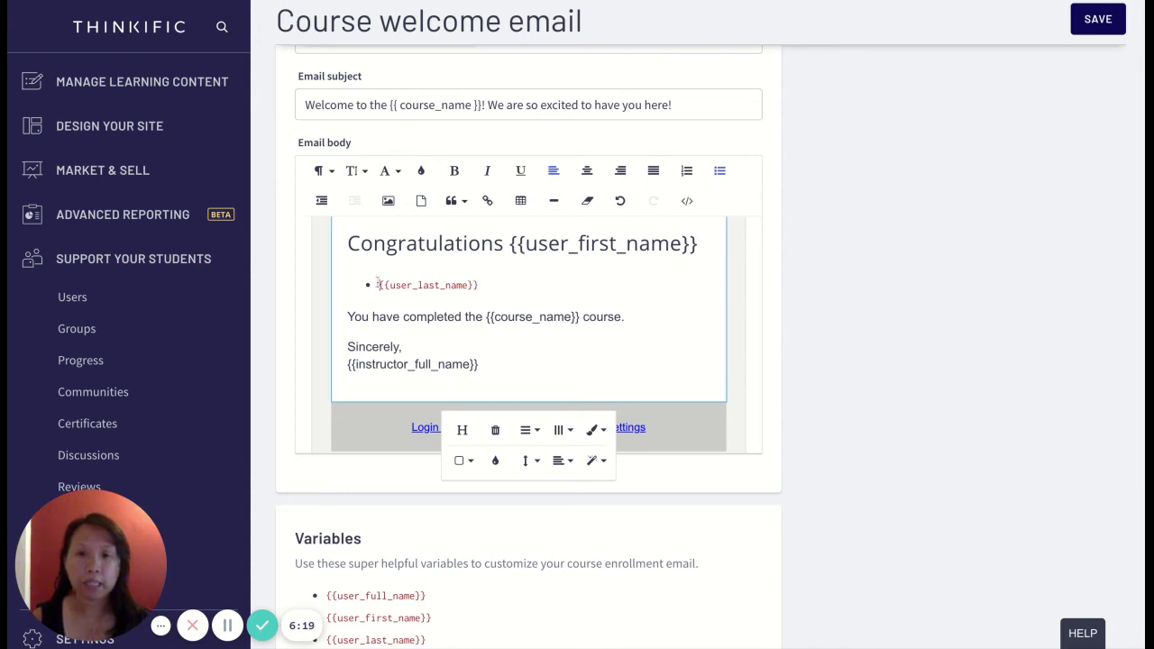
key(BackSpace)
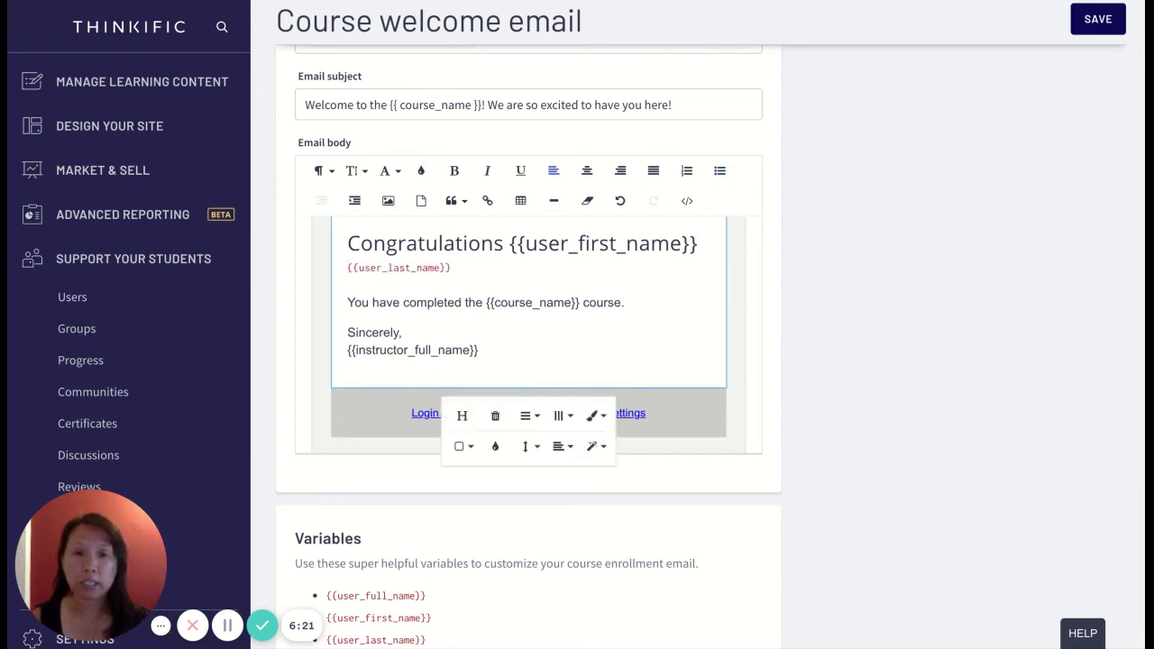
click(485, 272)
click(468, 267)
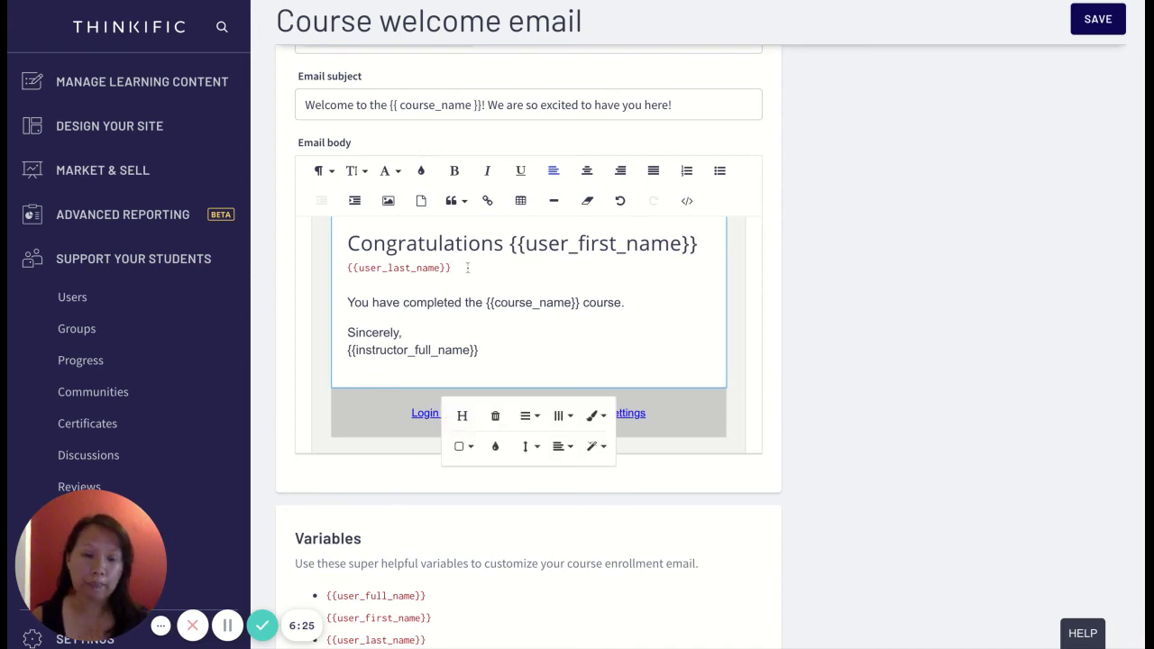
text(:)
mouse_move(431, 378)
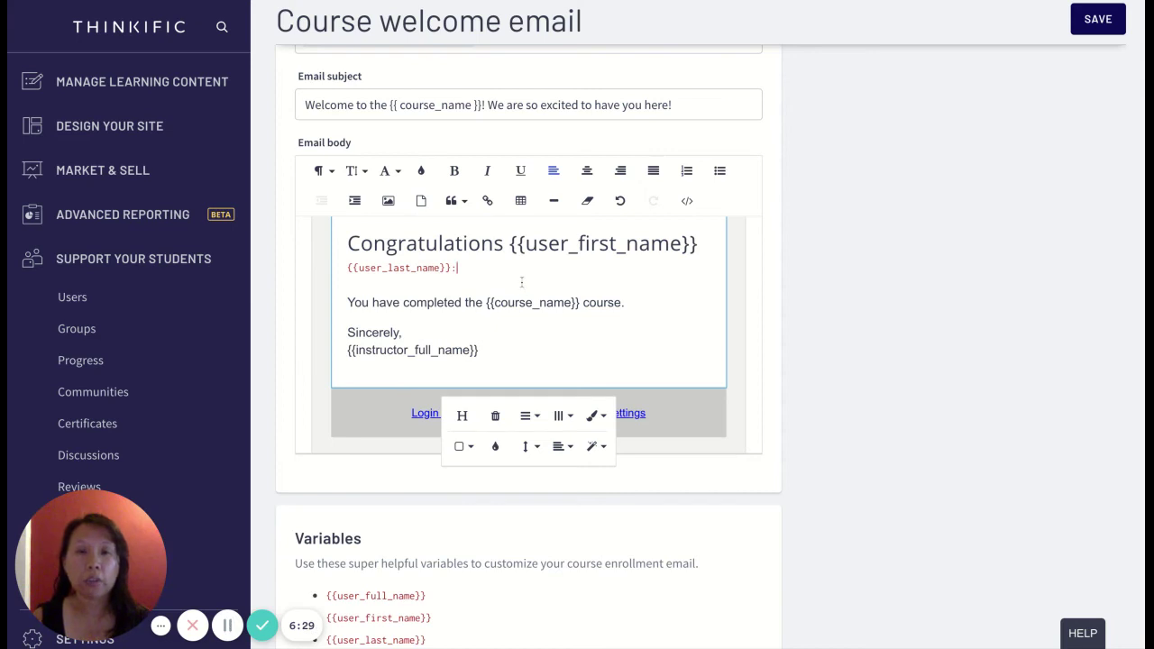
scroll(522, 283, up, 1)
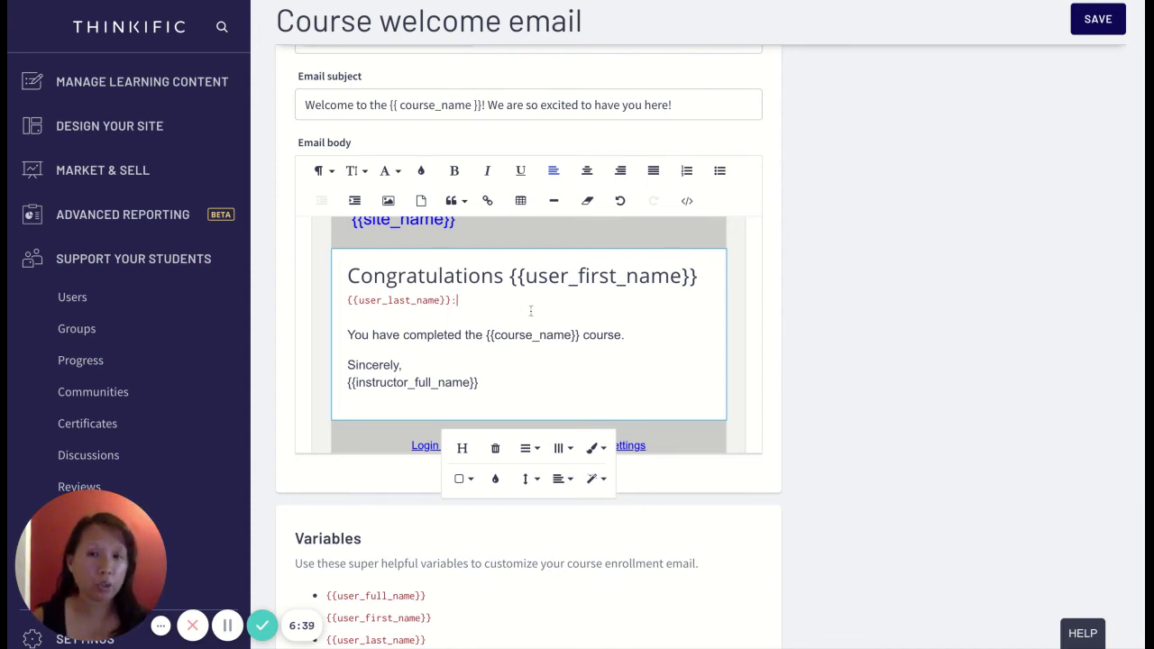
click(487, 300)
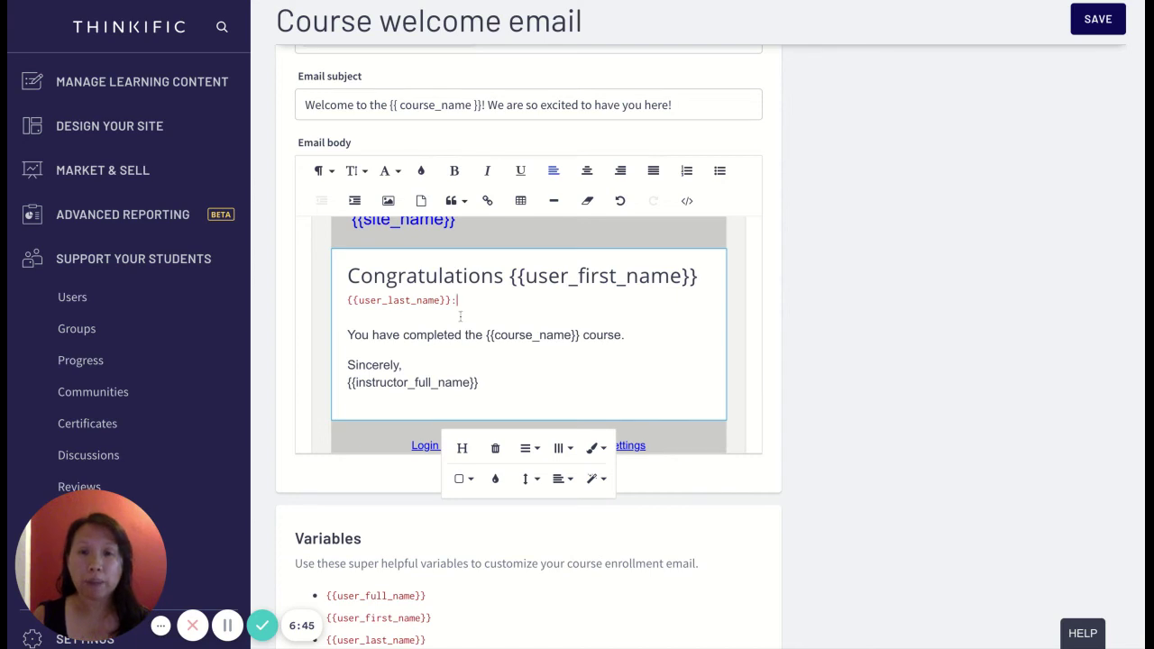
- Rewrite the first sentence to 'We are excited to have you in the…' ending ', the journey is long and tough but very rewarding.'
scroll(460, 316, up, 1)
scroll(960, 267, up, 2)
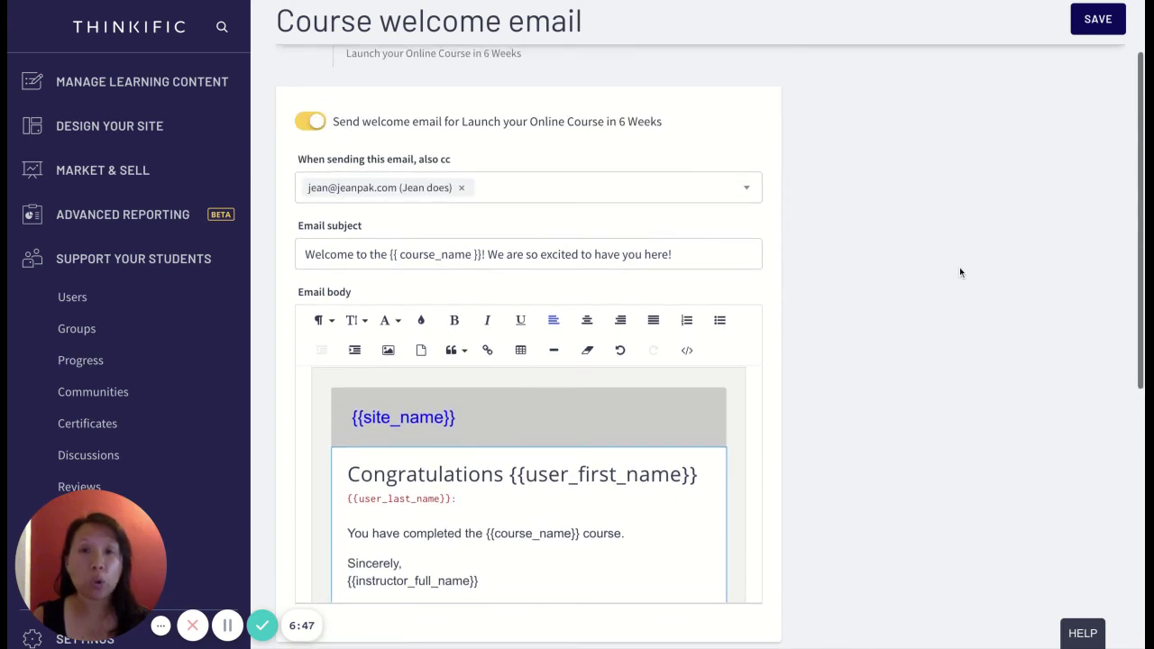
scroll(956, 281, down, 3)
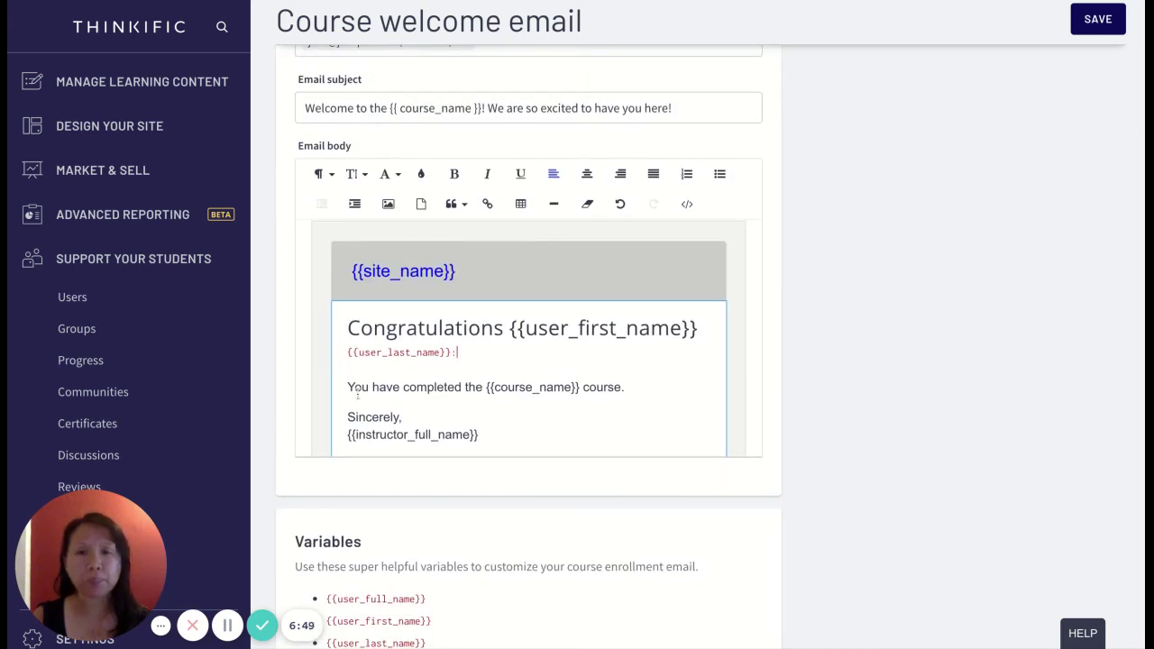
drag(348, 387, 482, 386)
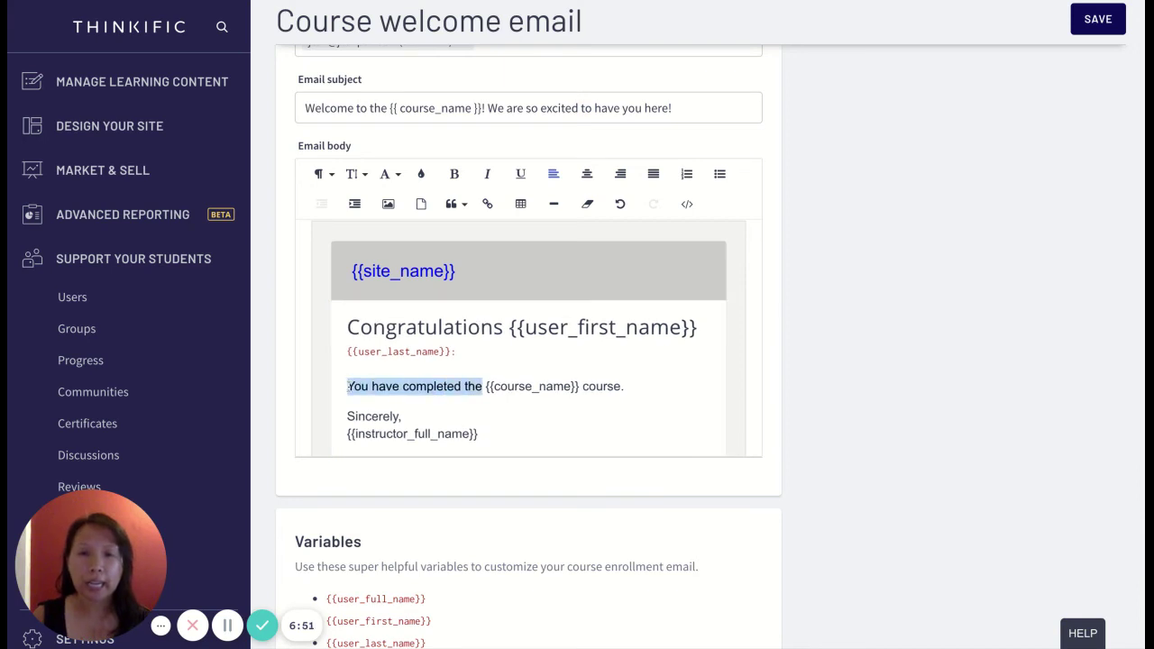
text(We are exci)
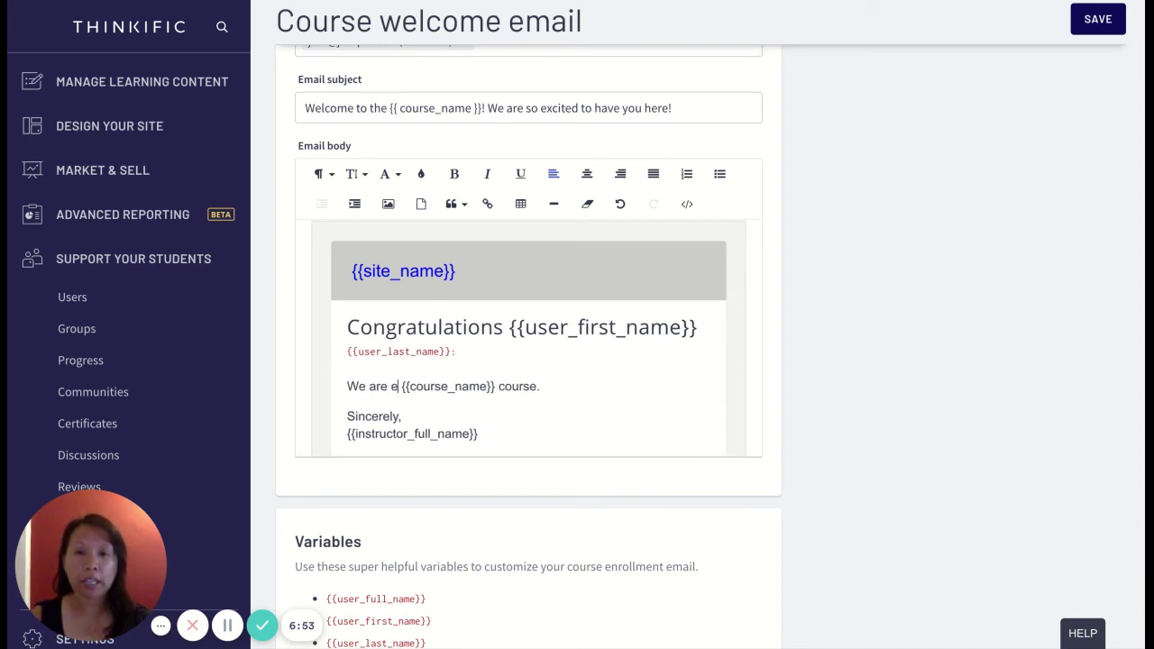
text(ted)
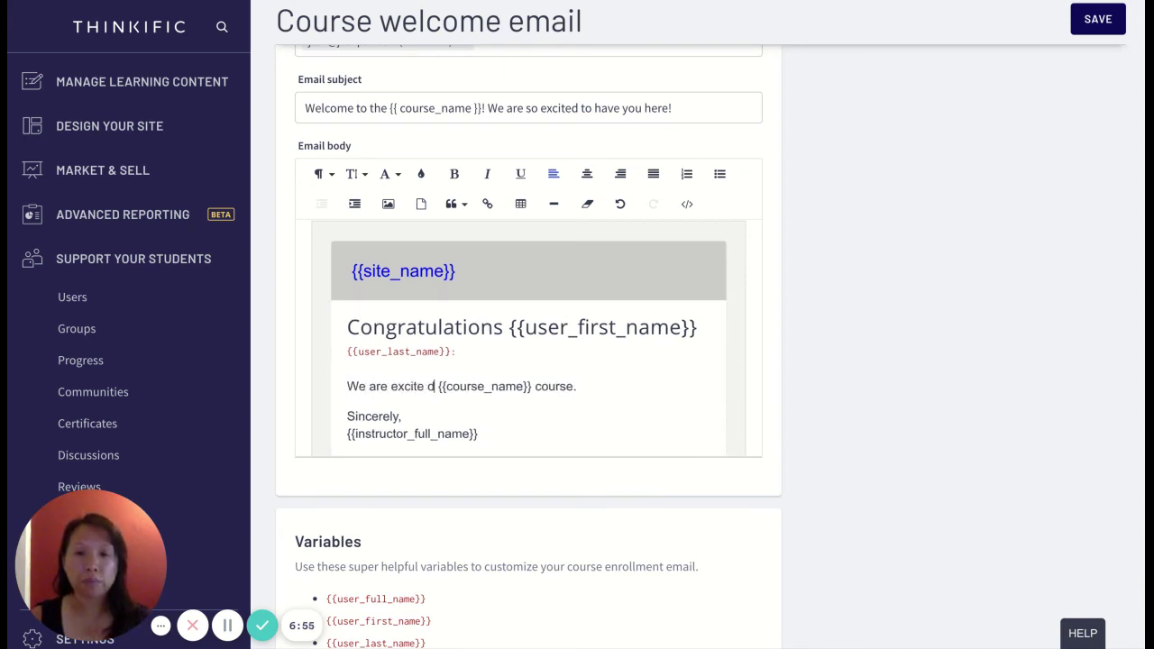
text( to have you in the)
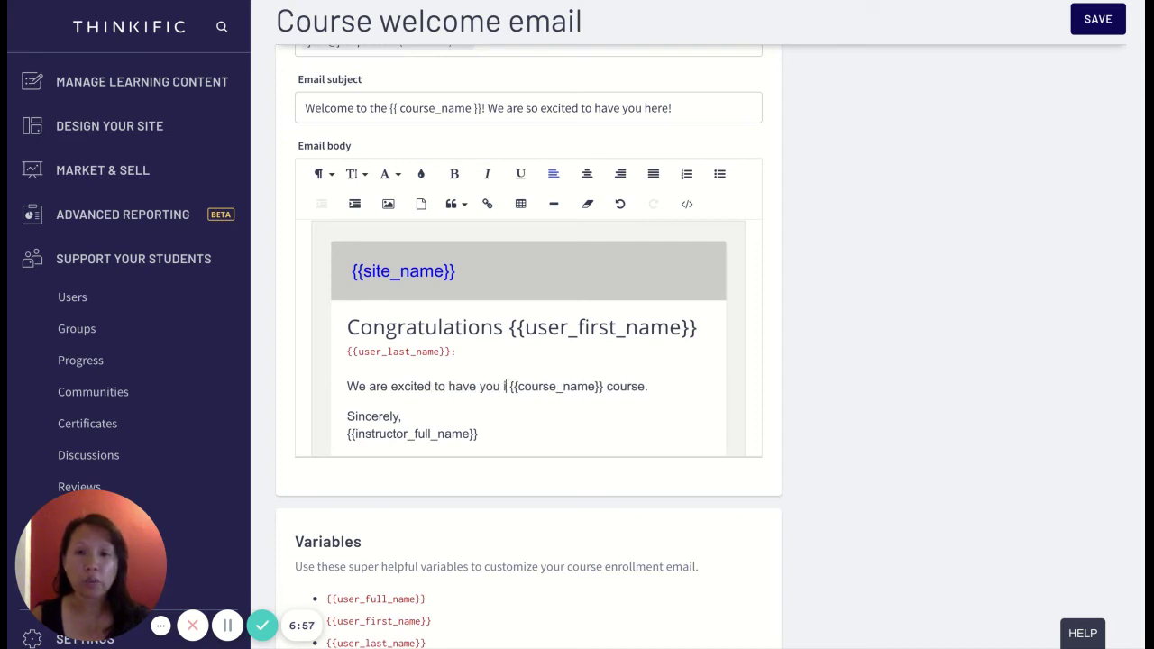
click(674, 387)
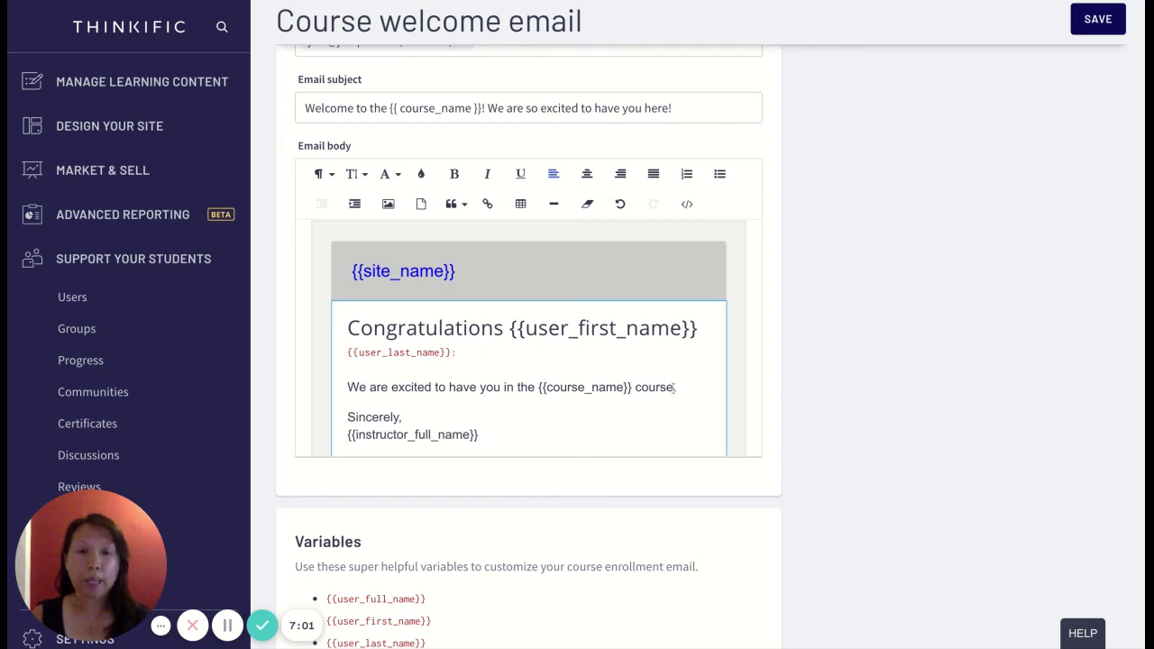
text(, the journey is long)
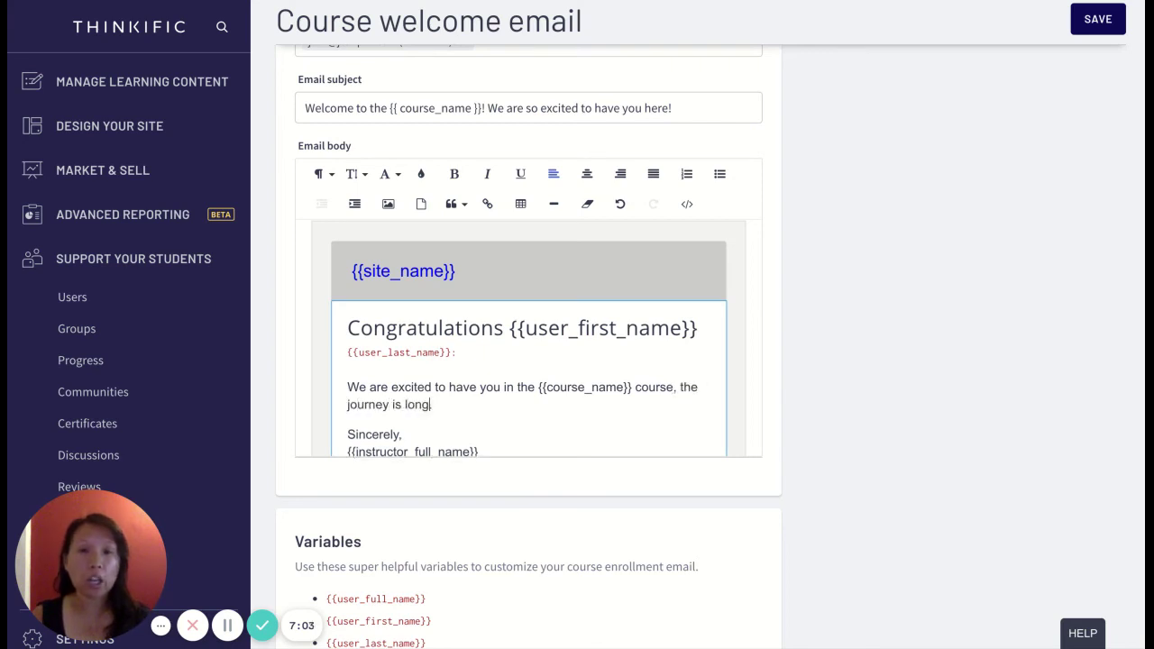
text( and tough but )
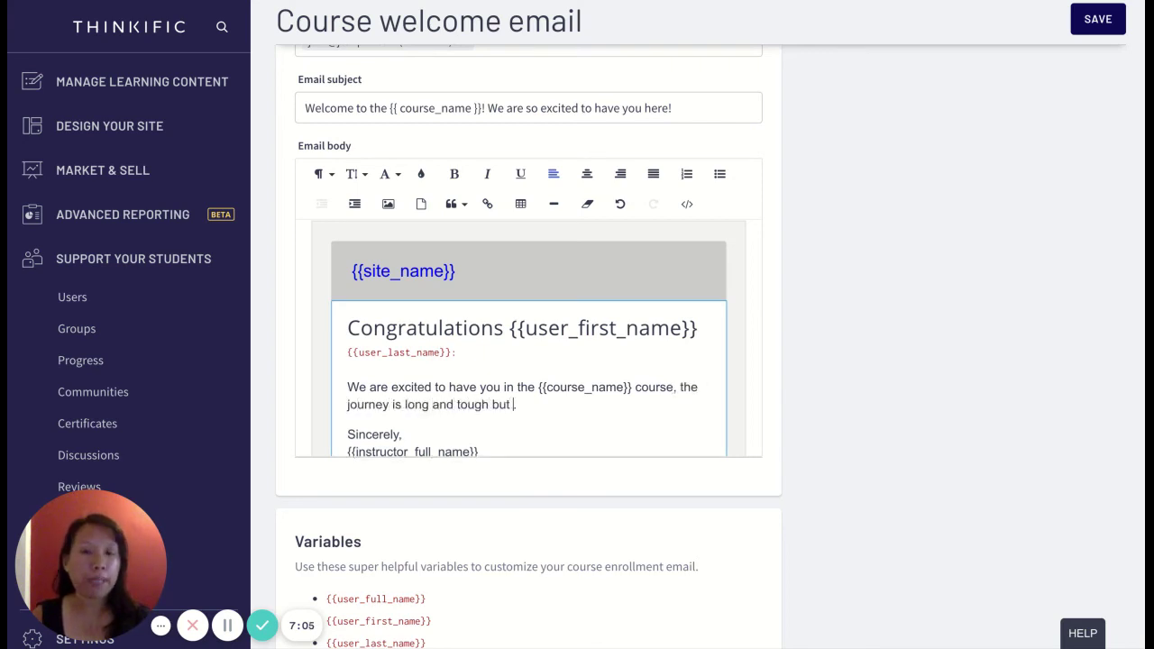
text(very rewarding.)
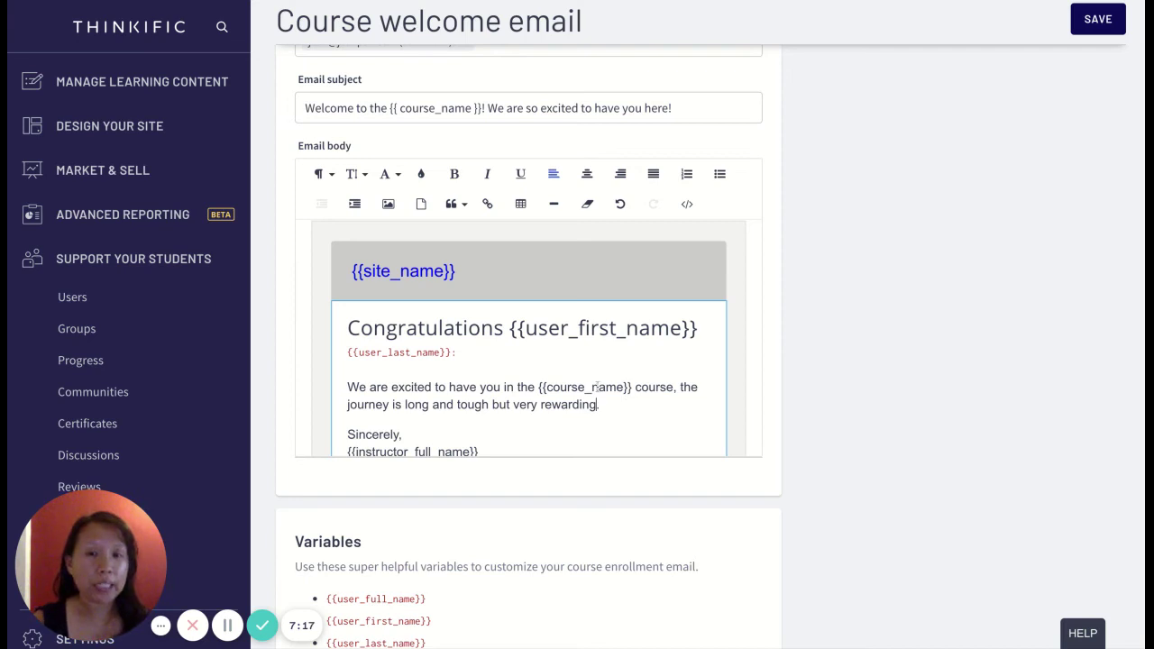
click(598, 387)
scroll(596, 387, down, 1)
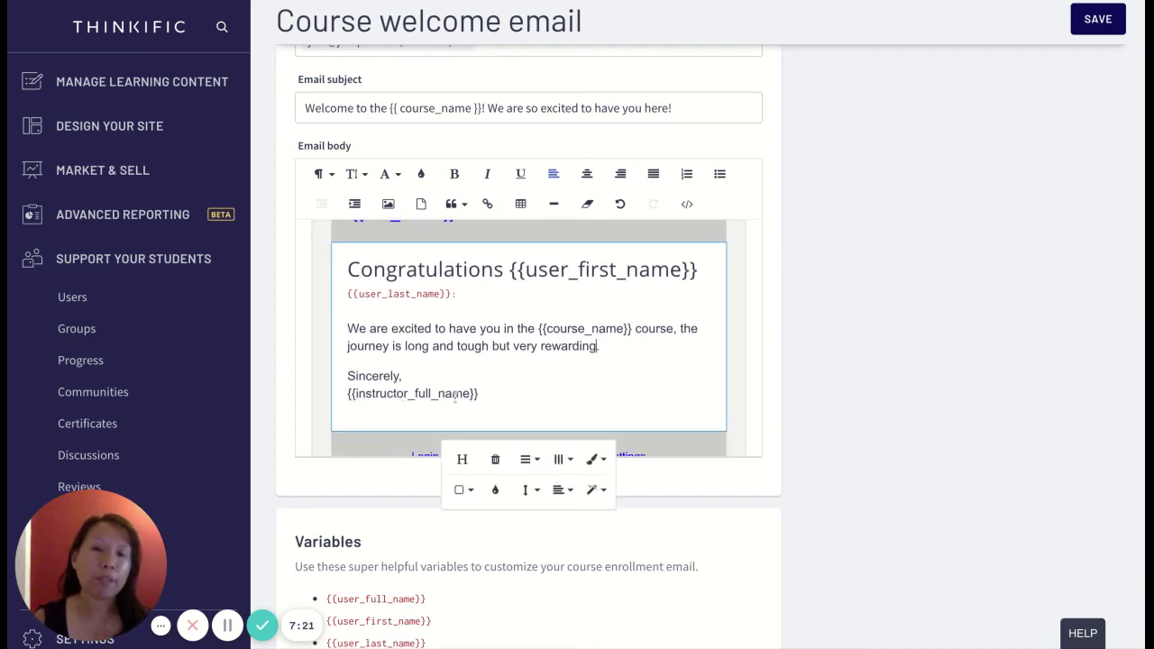
scroll(530, 392, down, 1)
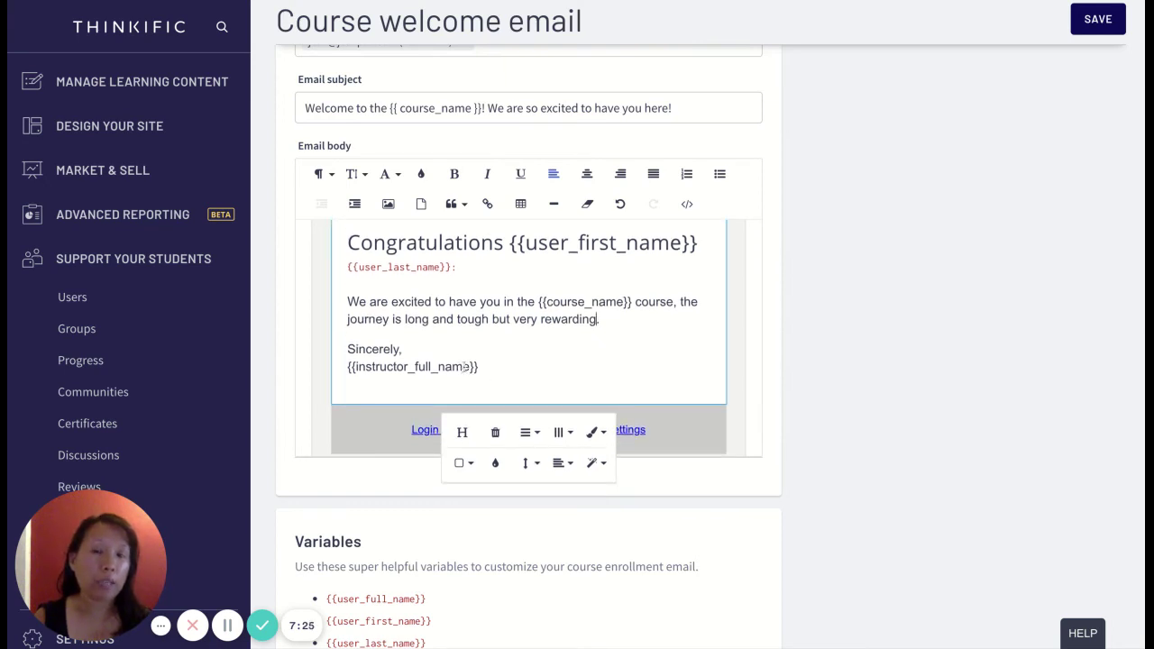
scroll(604, 363, down, 1)
click(599, 359)
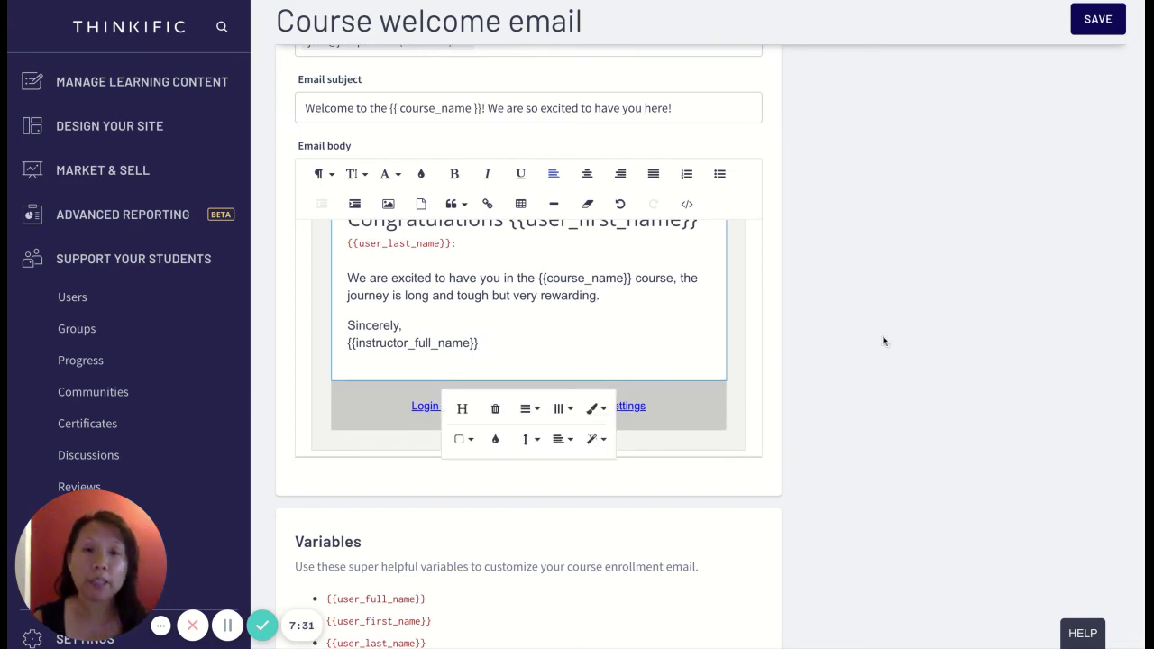
scroll(907, 348, down, 4)
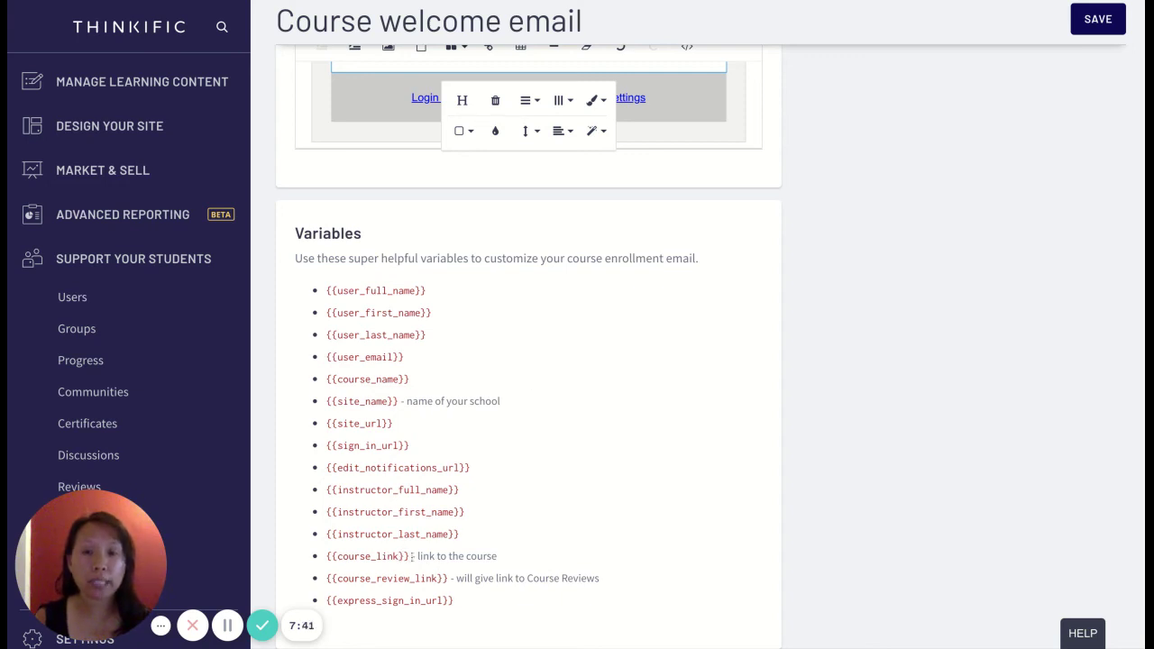
drag(410, 557, 327, 557)
key(ctrl+c)
- Add a new line after 'rewarding.' reading 'As a reminder, this link will alow you to login.'
scroll(568, 391, up, 6)
scroll(568, 391, down, 1)
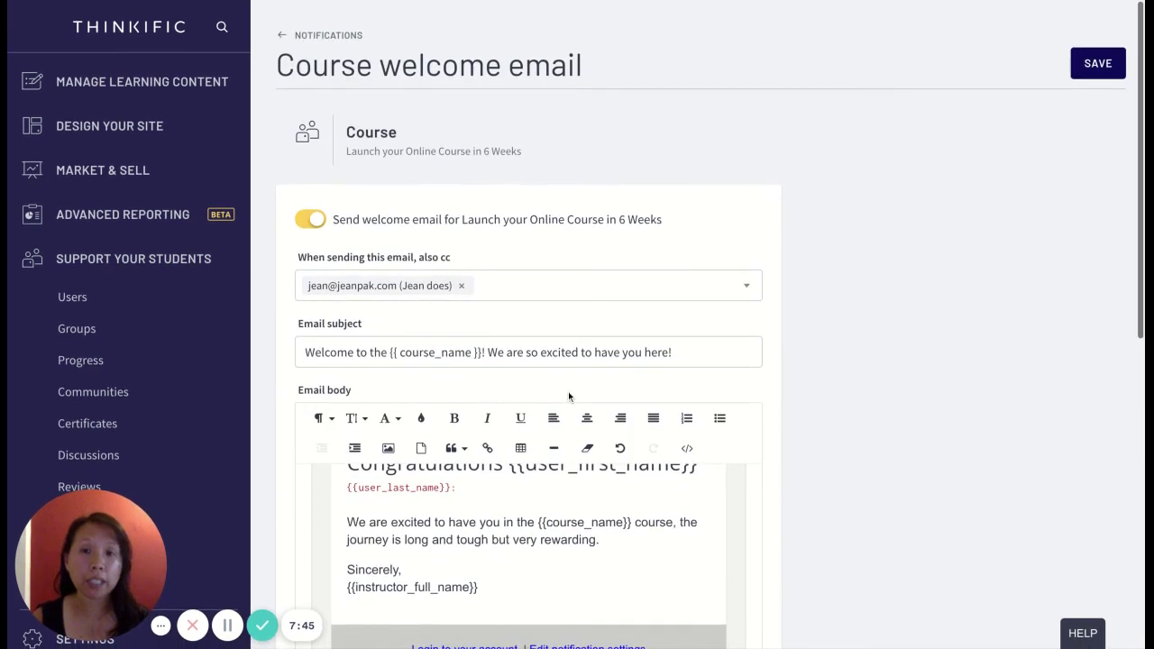
click(629, 460)
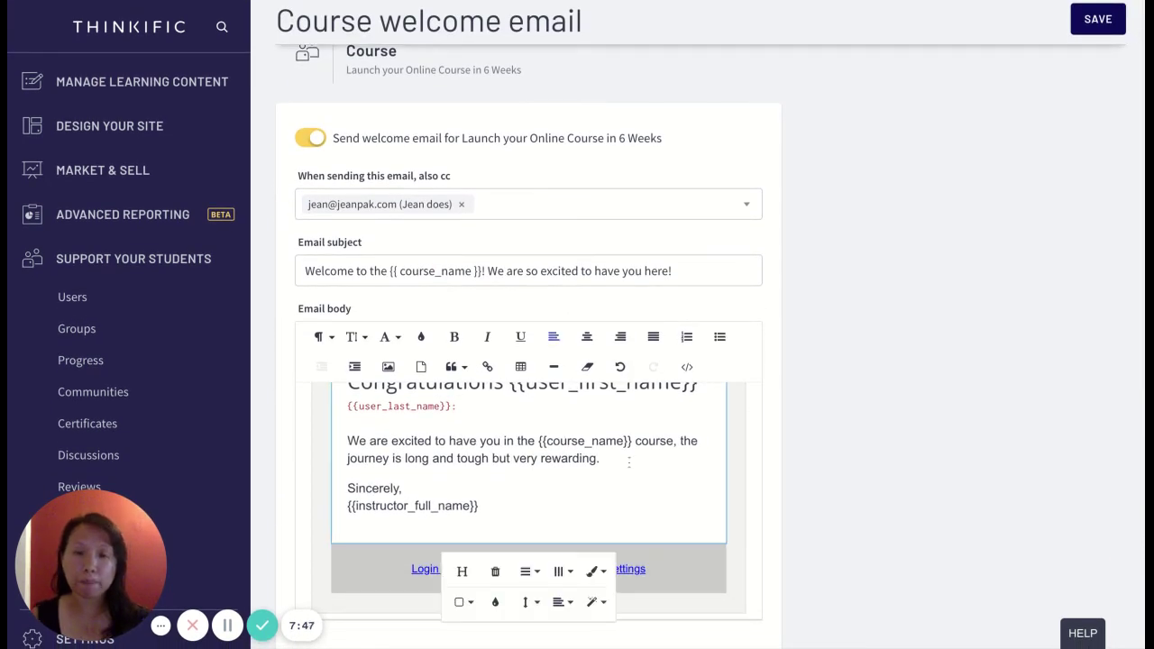
key(Return)
key(Return)
key(BackSpace)
text(As a reminder, this )
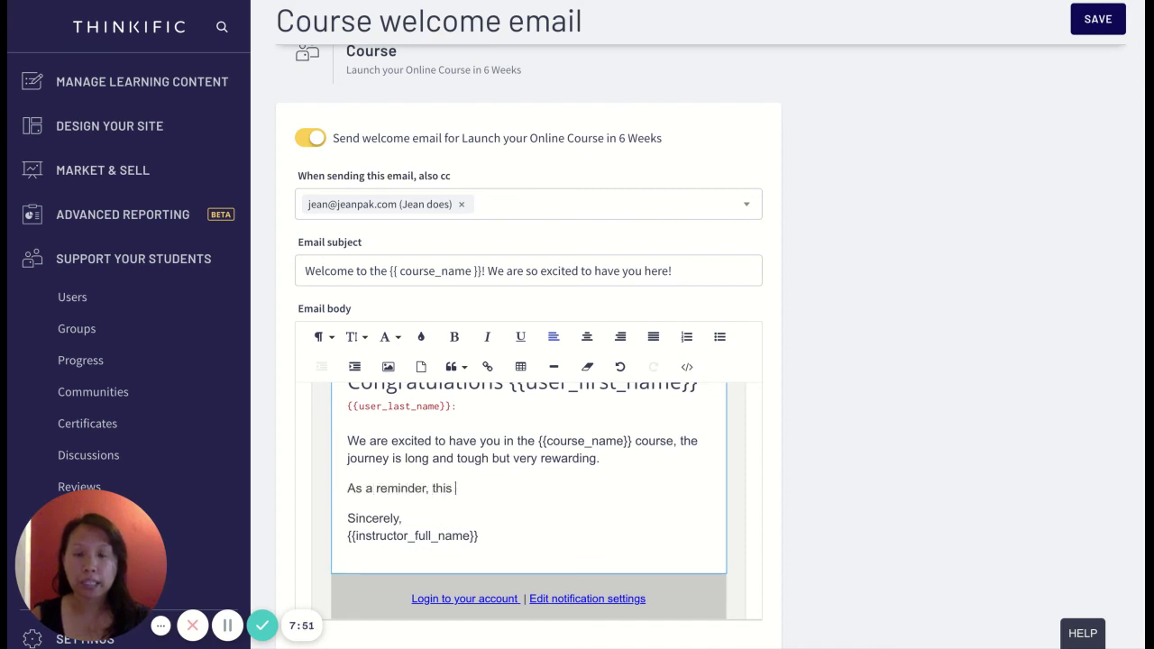
text(link )
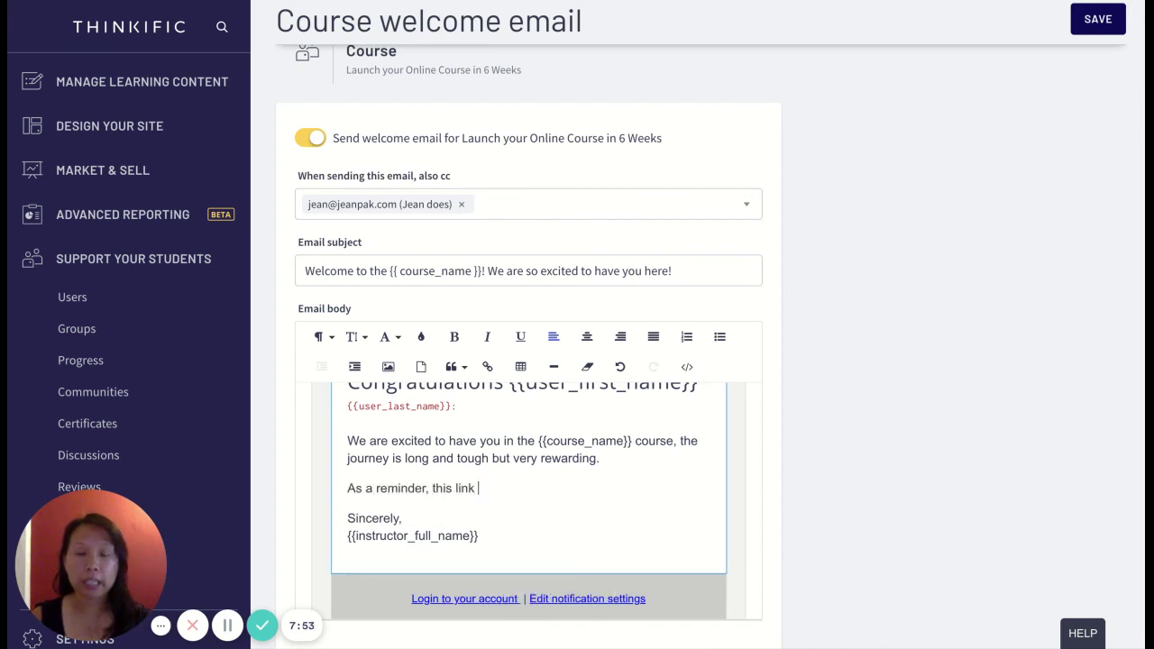
text(will)
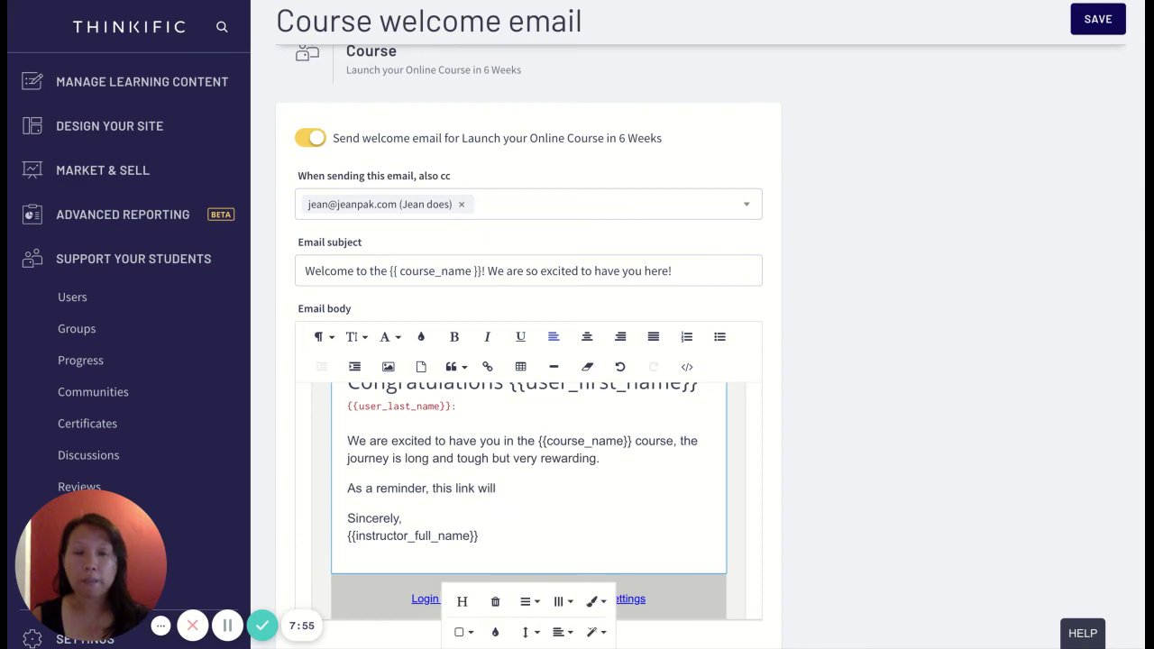
text( alo)
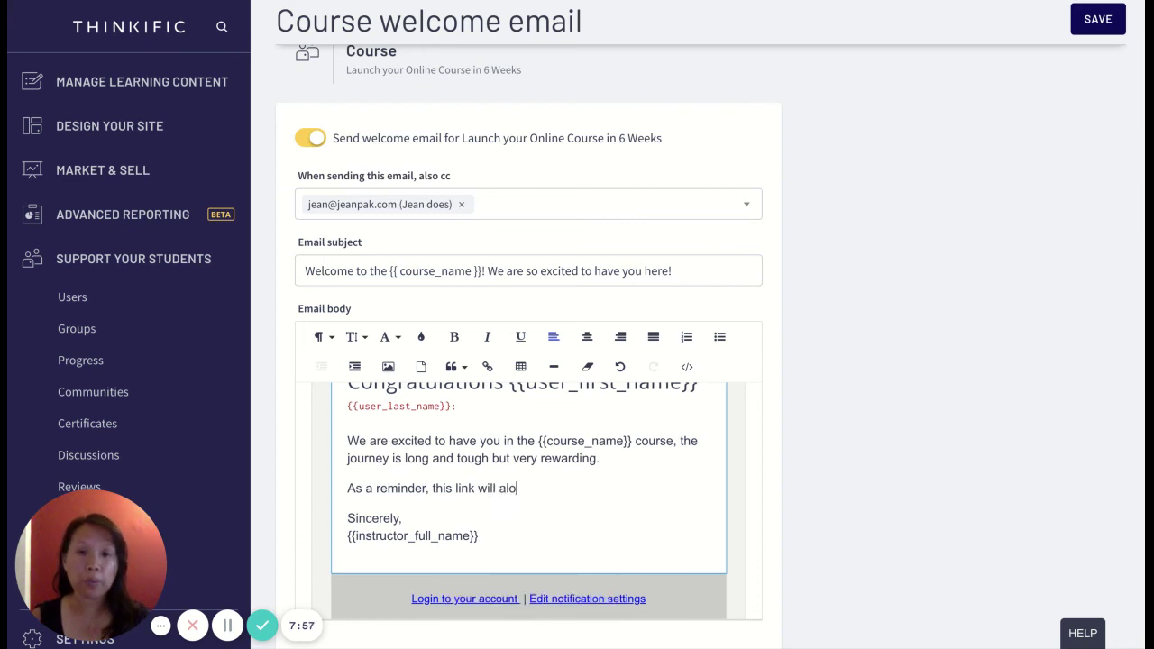
text(w you to login.)
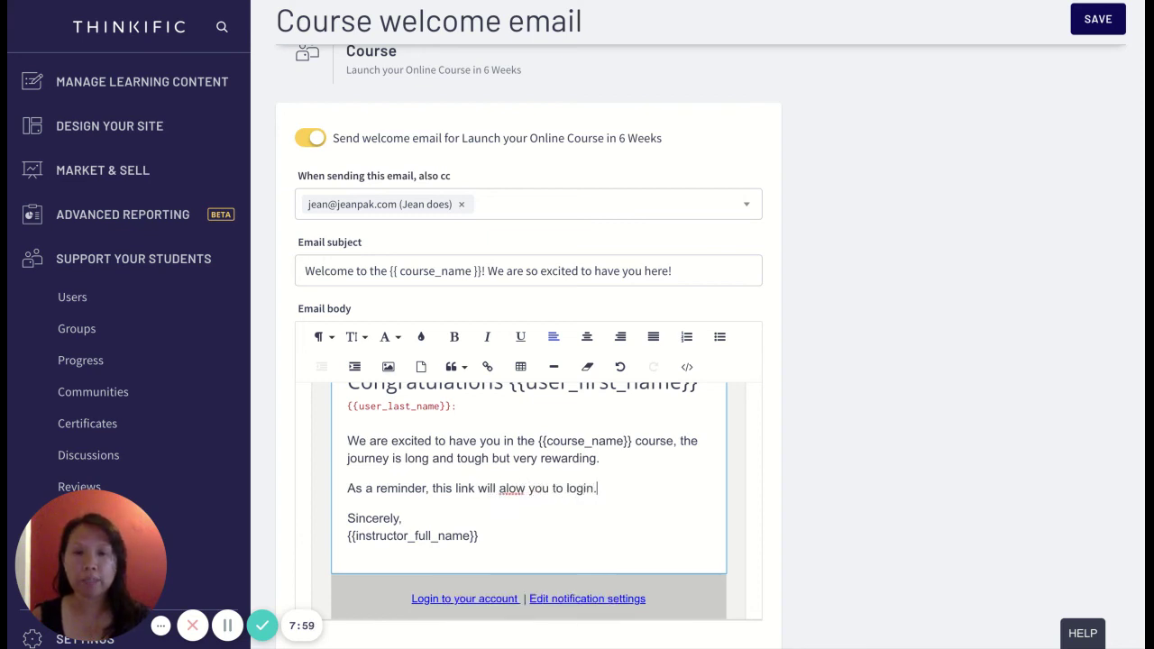
- Insert {{course_link}} after 'this link' and correct 'alow' to 'allow'
click(479, 487)
key(ctrl+v)
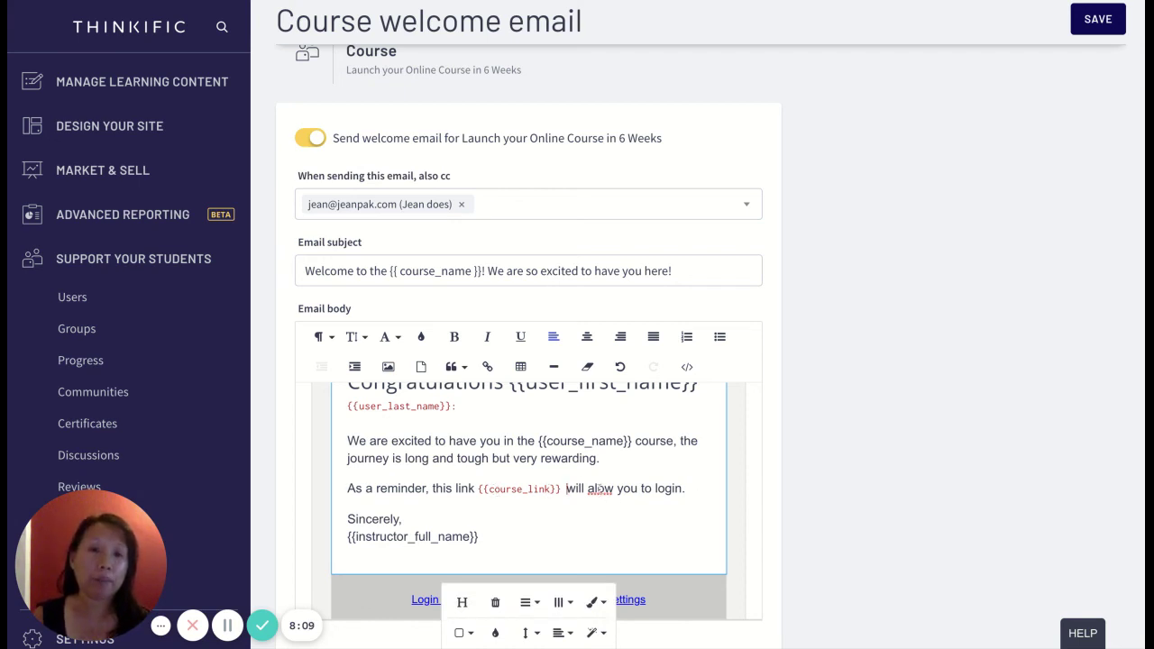
click(600, 488)
text(l)
scroll(599, 488, down, 1)
scroll(894, 328, down, 5)
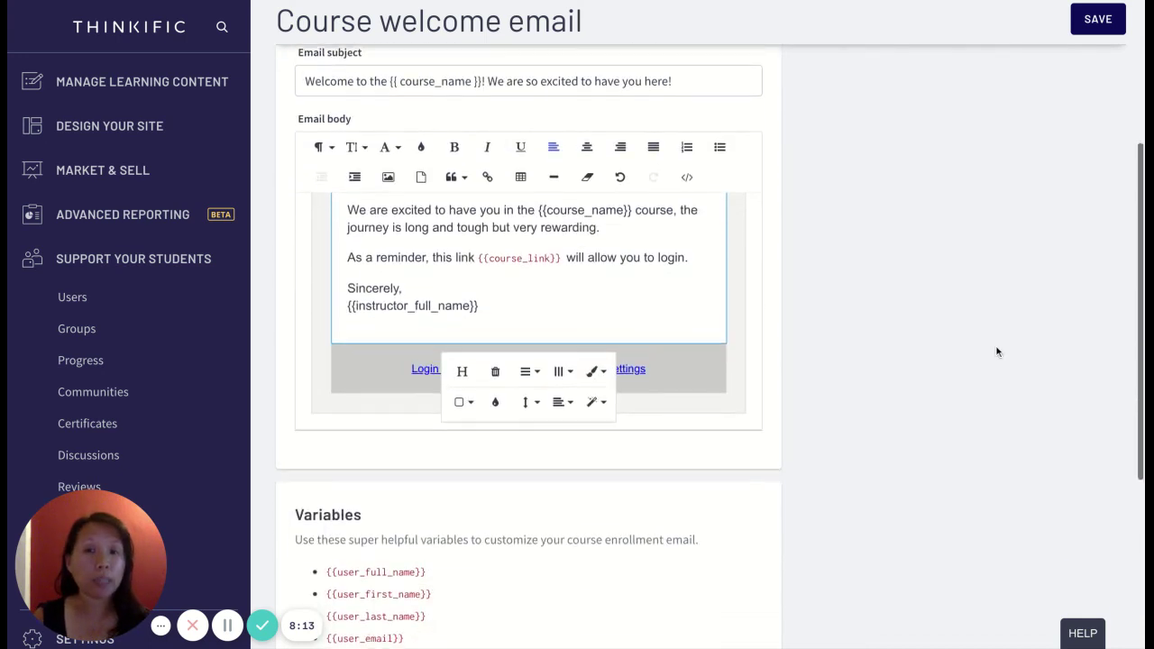
scroll(547, 533, down, 2)
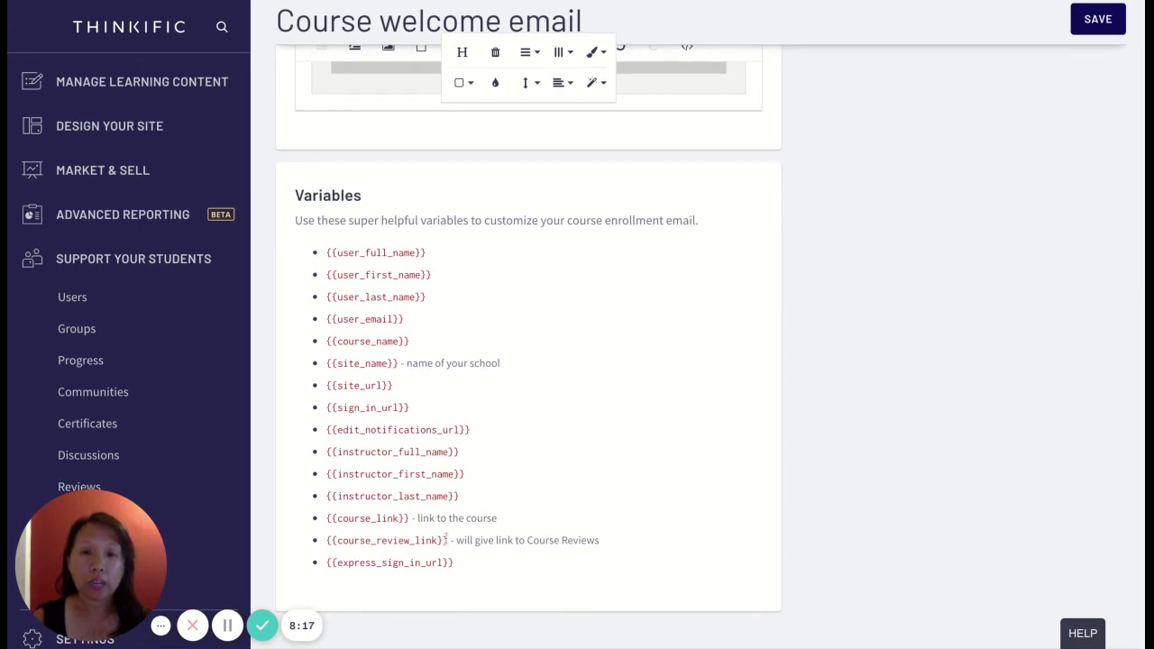
- Copy {{course_review_link}} and add a P.S. below the signature inviting students to review the course
drag(449, 540, 326, 540)
key(ctrl+c)
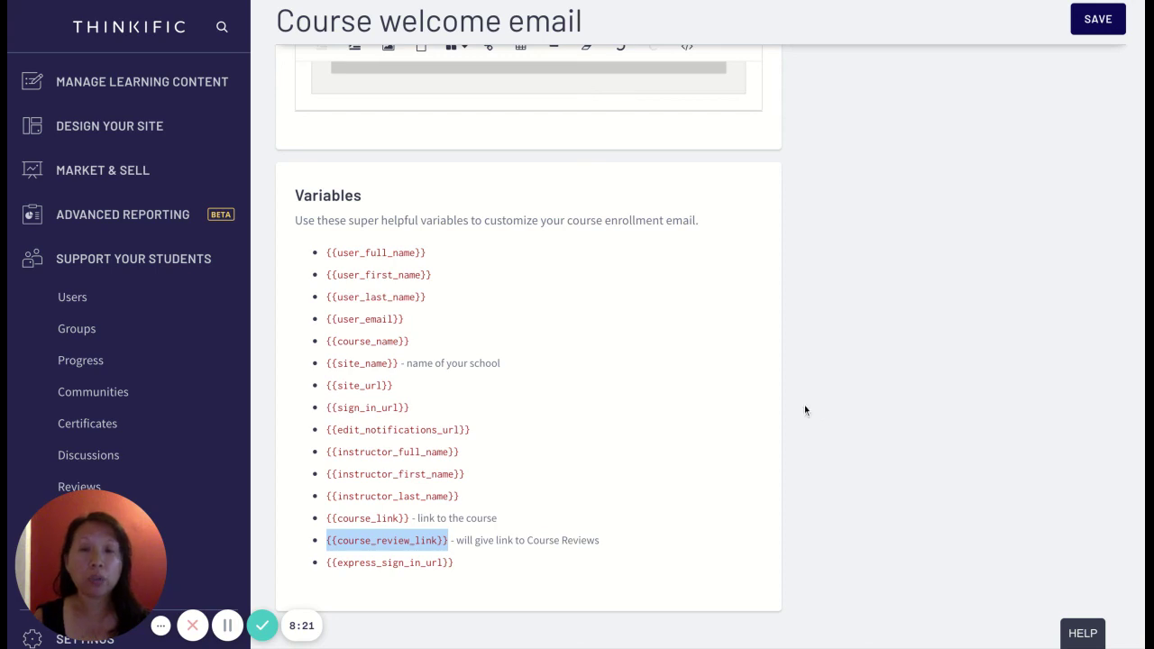
scroll(804, 405, up, 5)
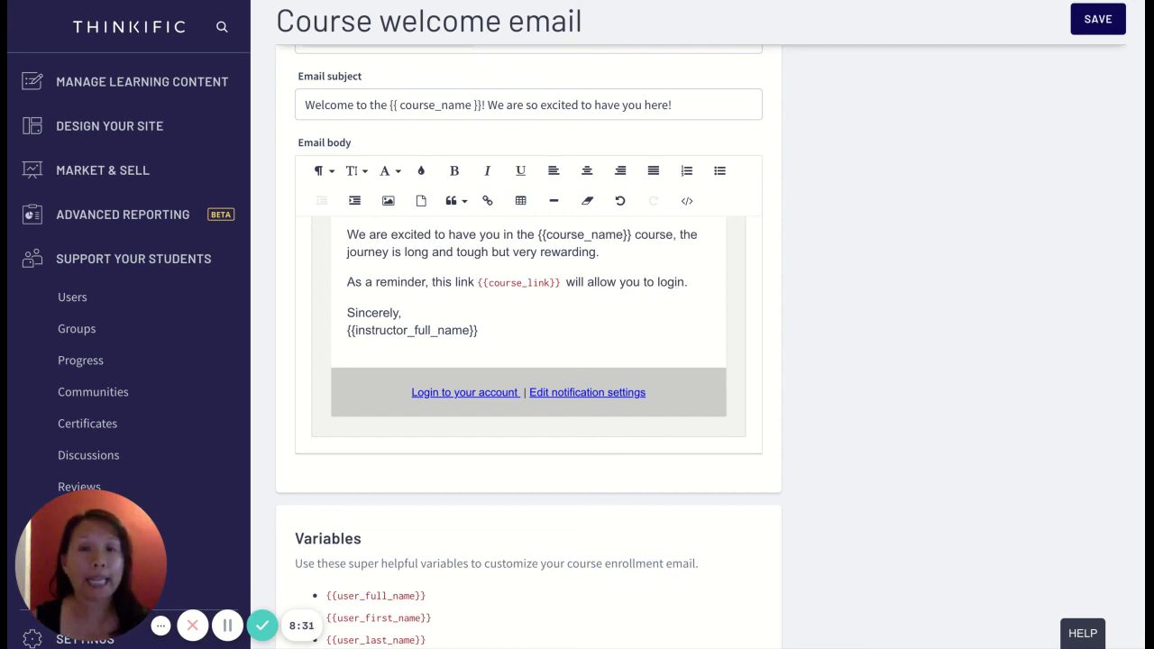
click(714, 281)
click(583, 334)
key(Return)
key(Return)
text(P.S. Fe)
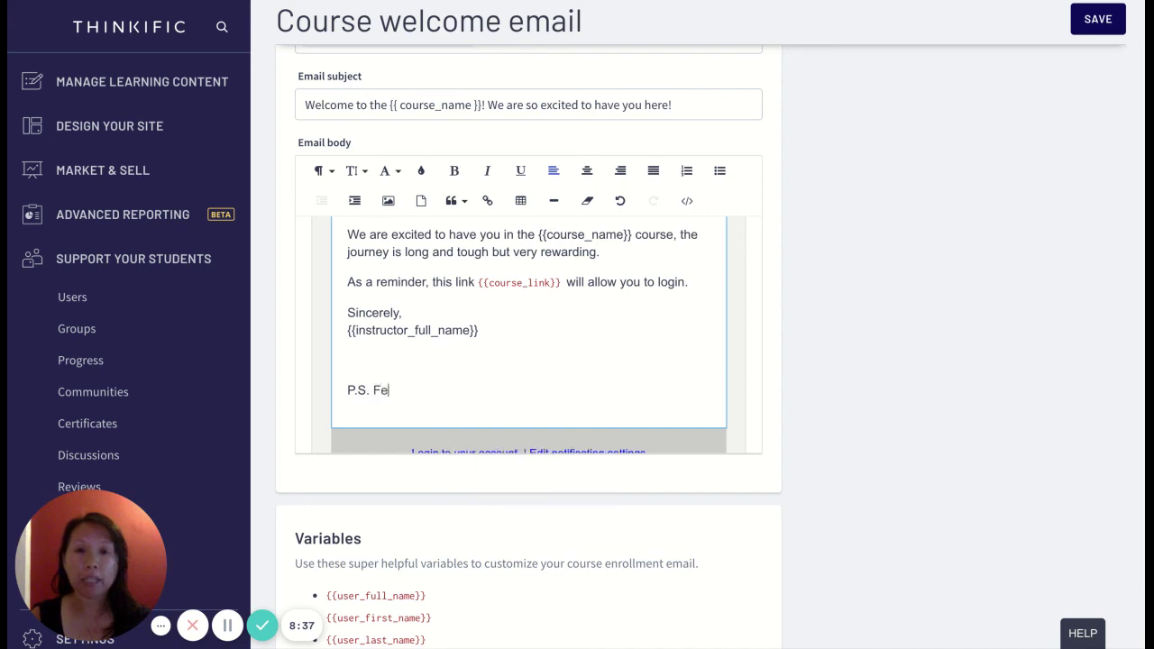
text(el free to go )
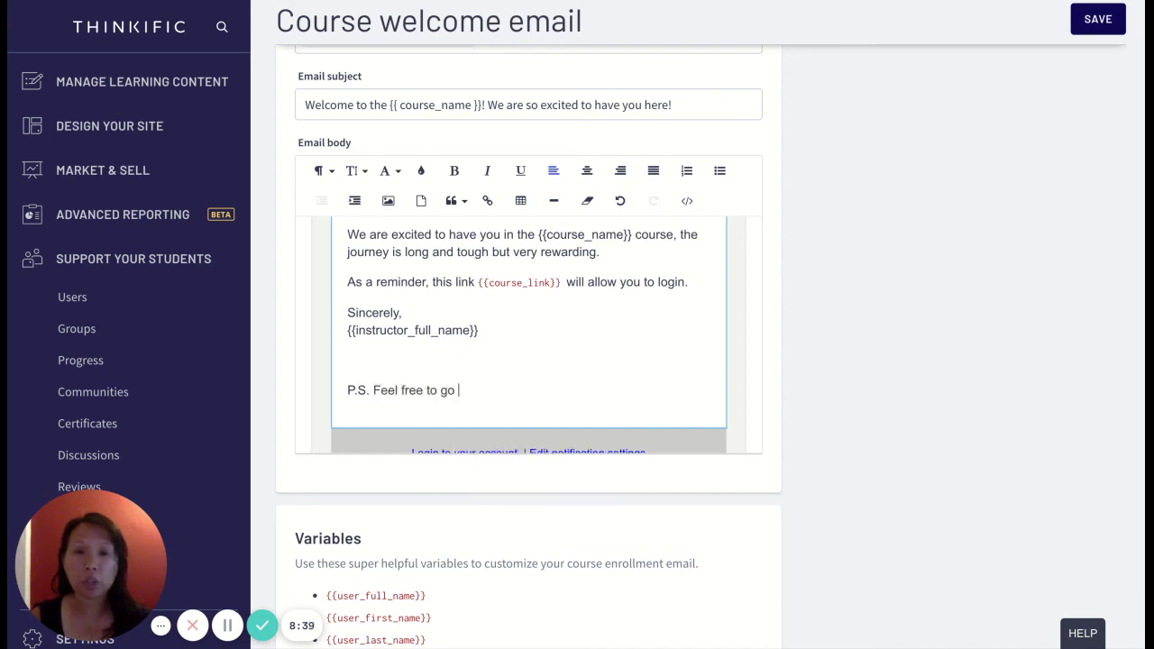
text(to this link)
key(ctrl+v)
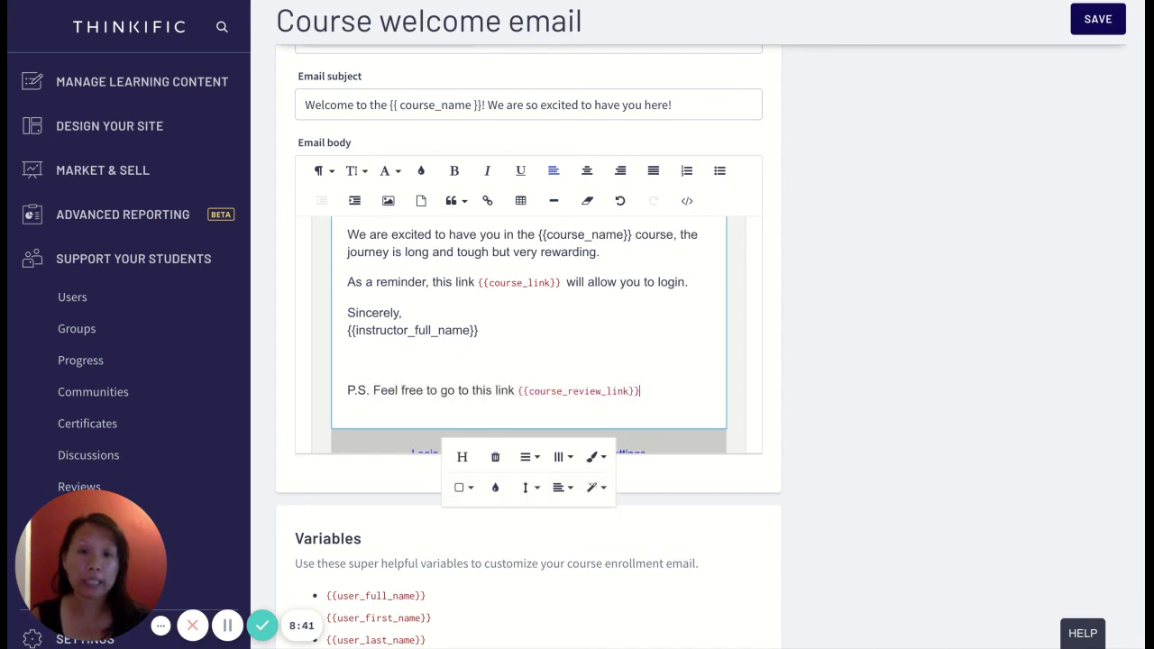
text(to review th)
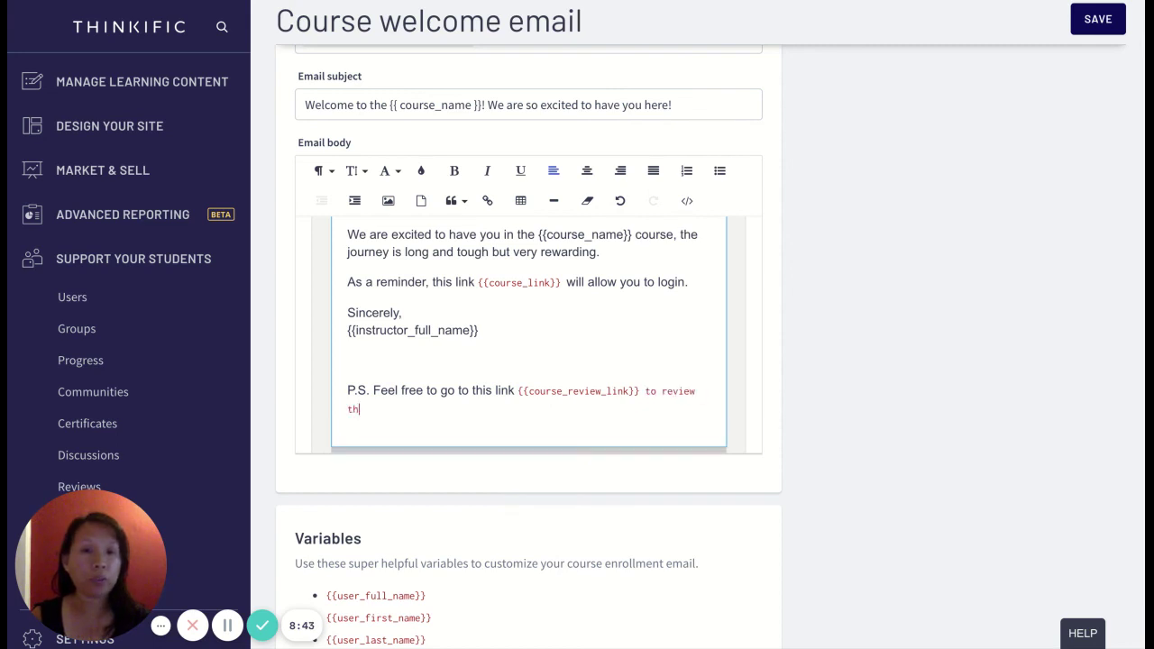
text(e course when you're )
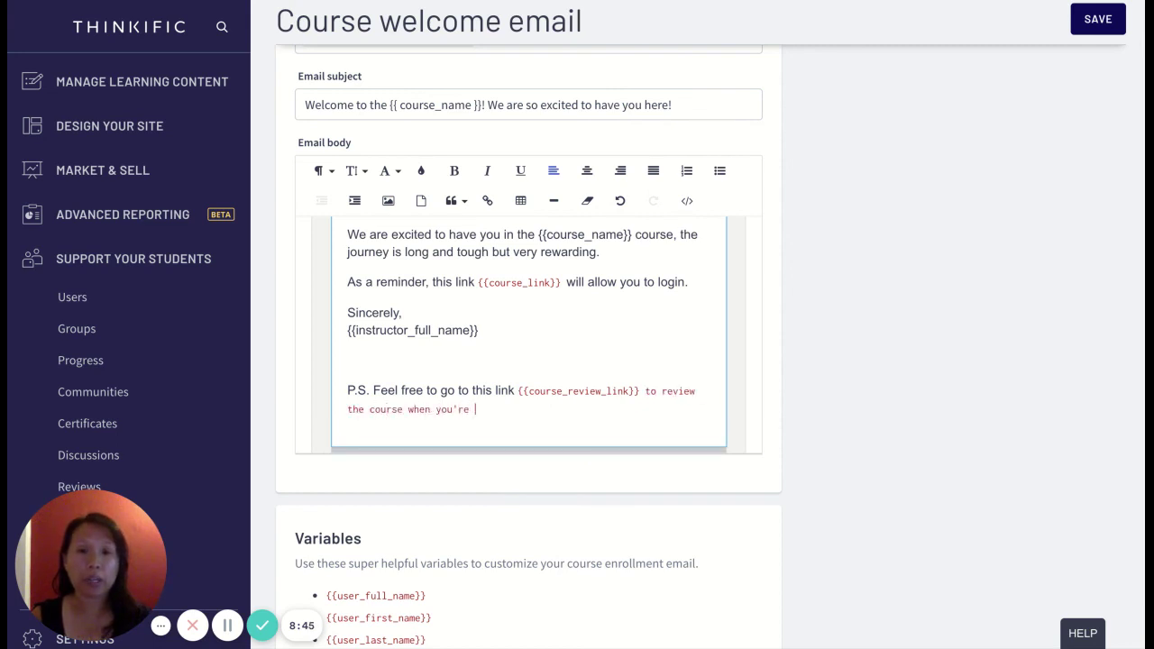
text(done.)
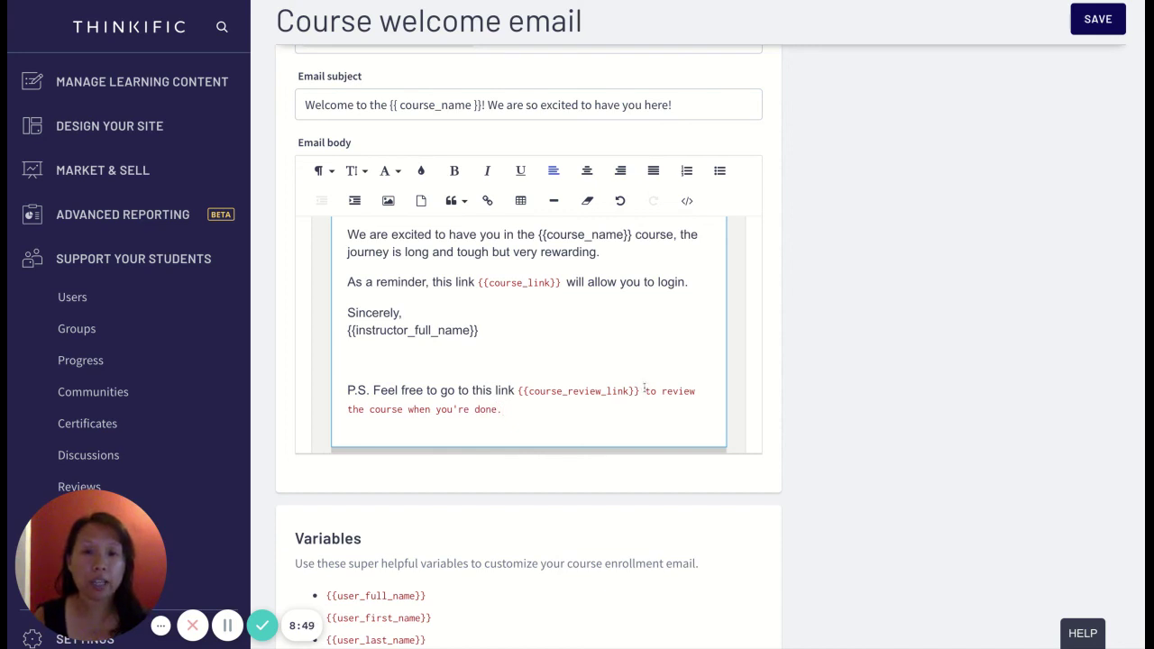
click(644, 391)
click(678, 412)
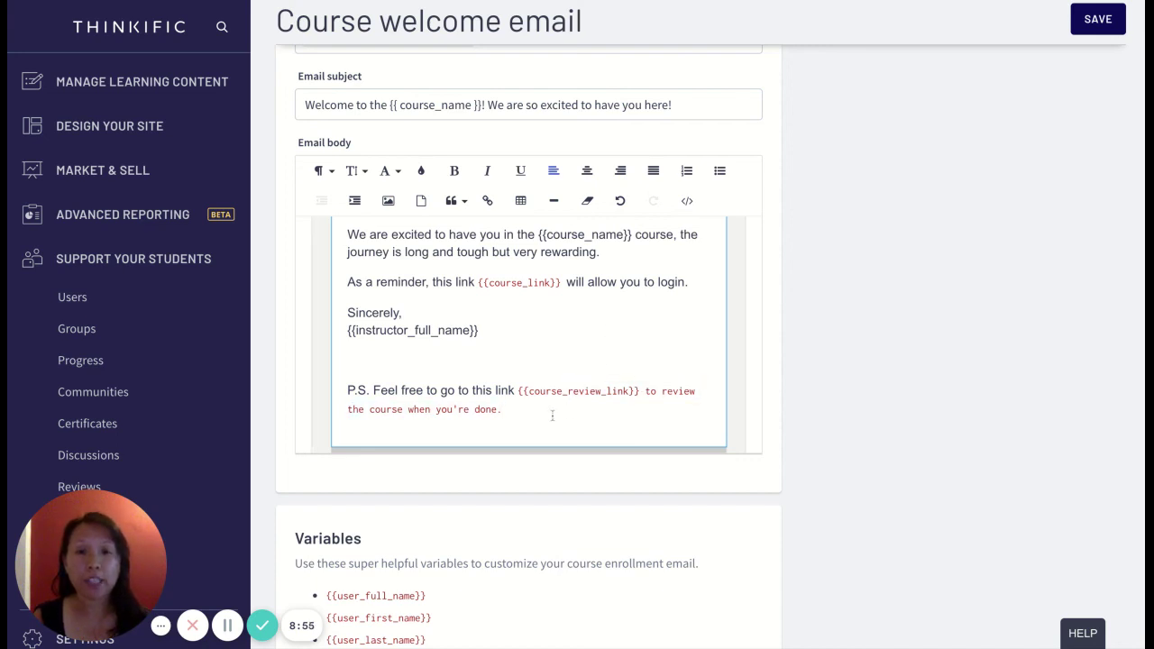
scroll(386, 550, down, 4)
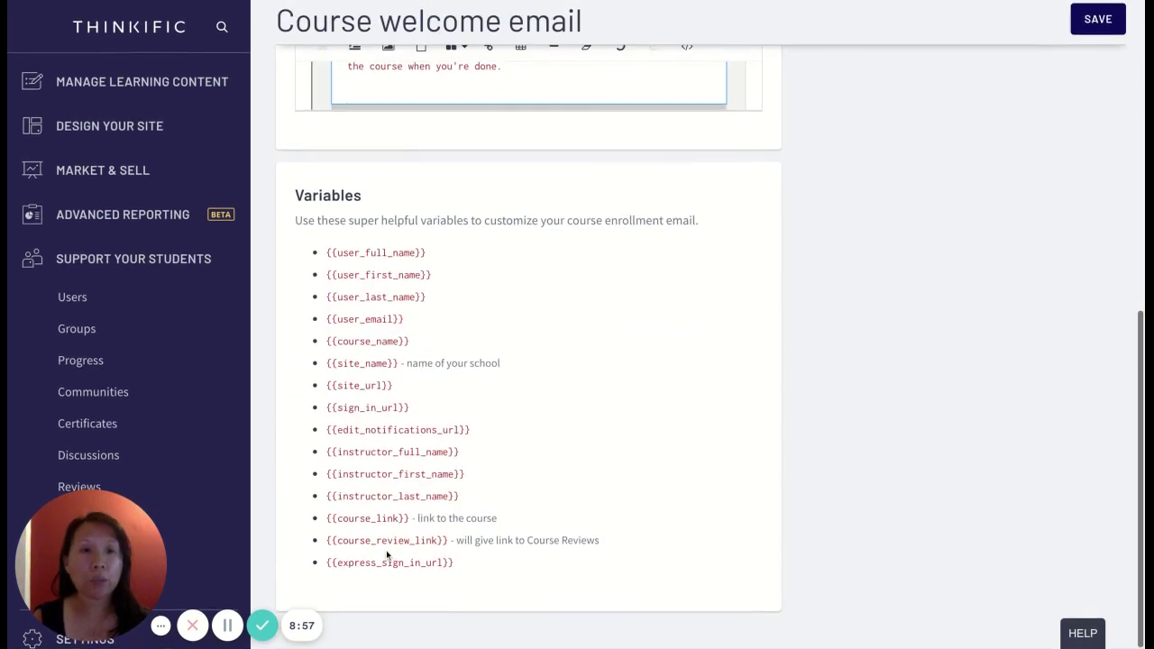
scroll(731, 259, up, 5)
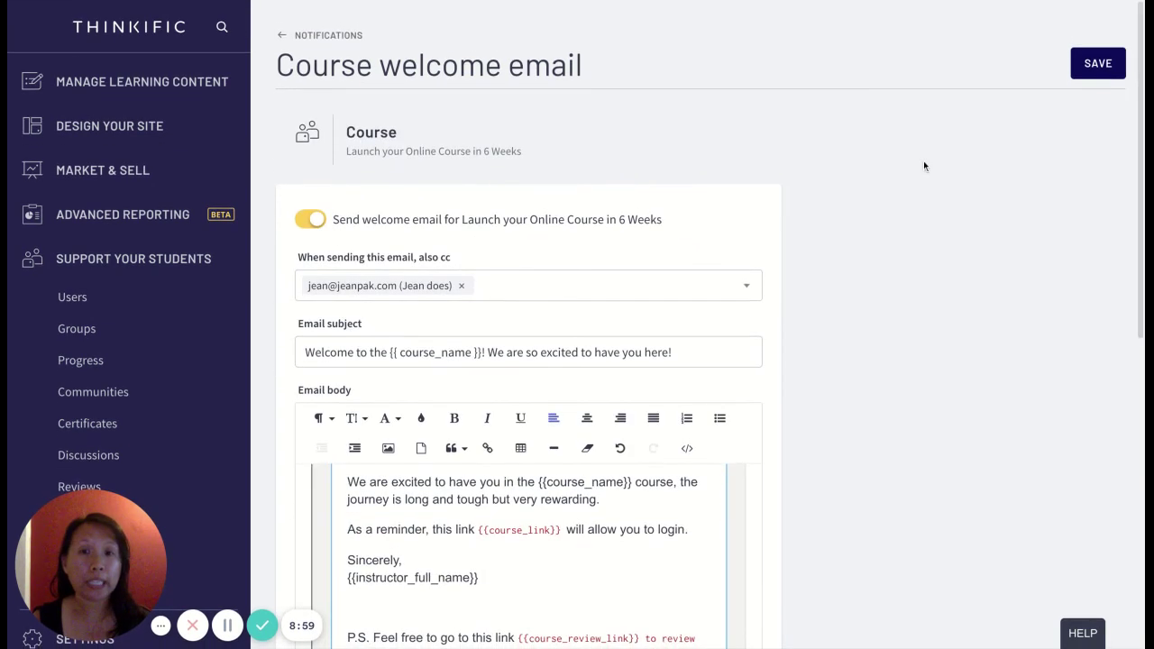